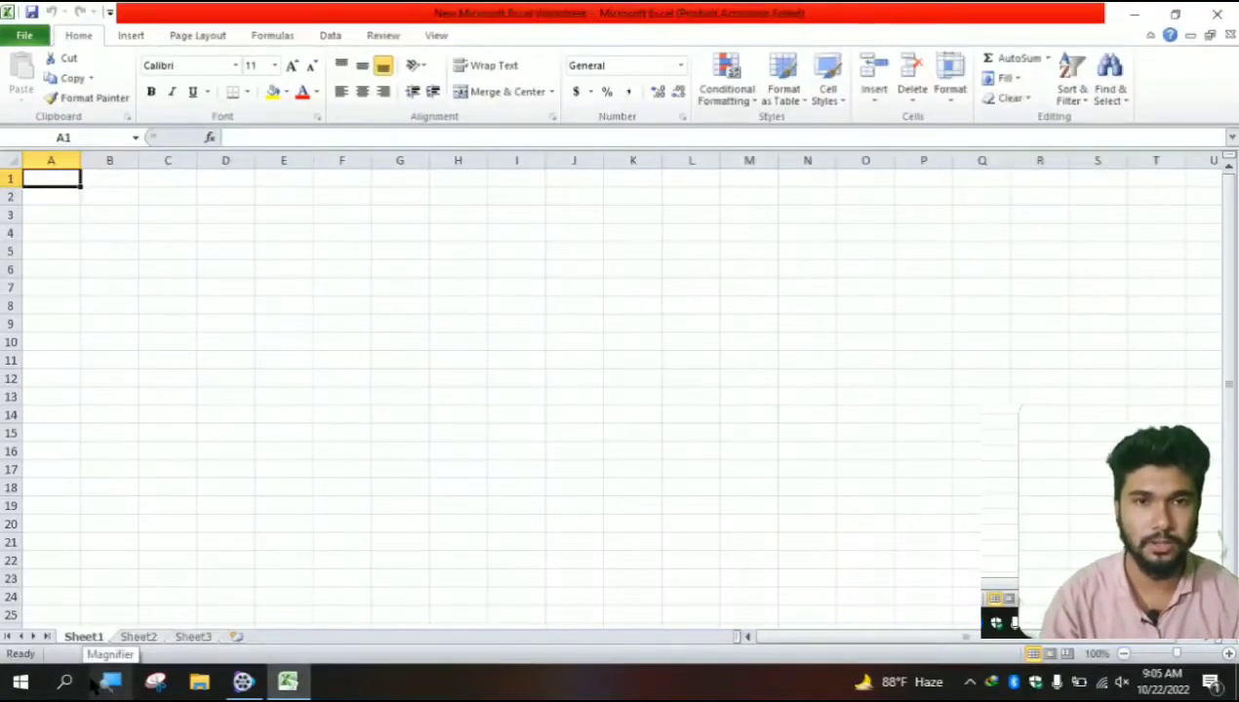
- Clear the stray 0 from cell A1 and enter the heading Employee ID
mouse_move(243, 682)
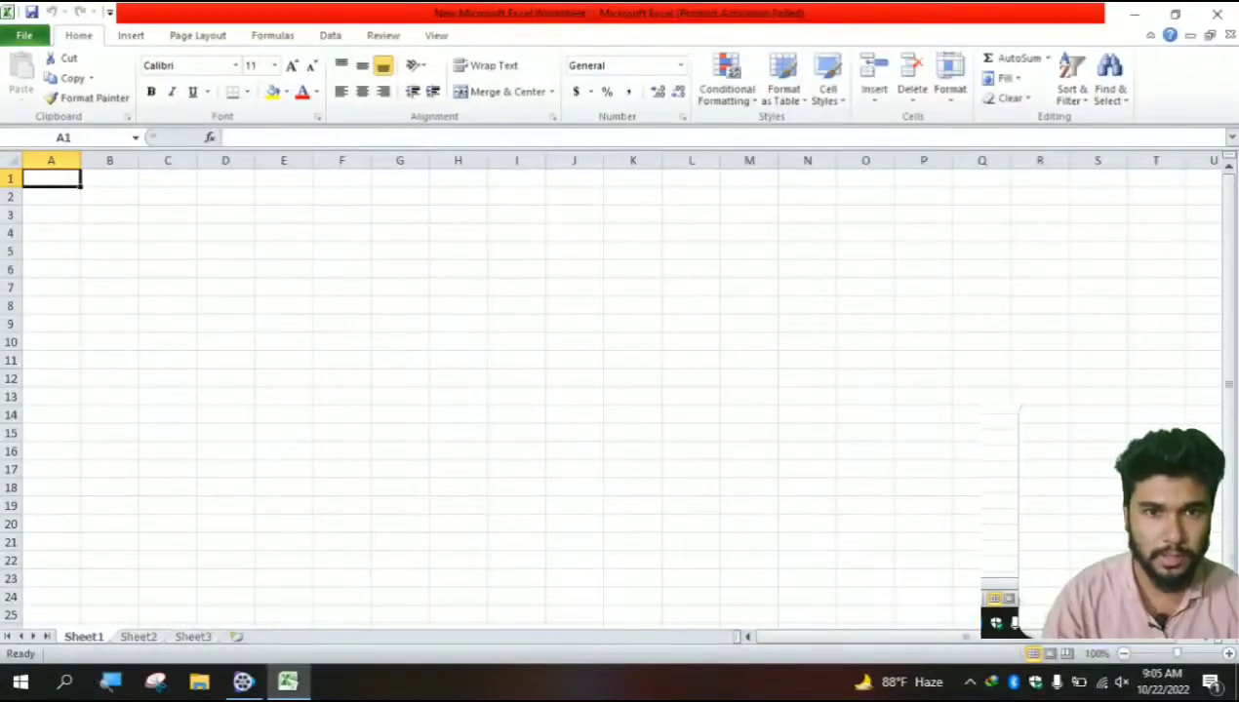
text(0)
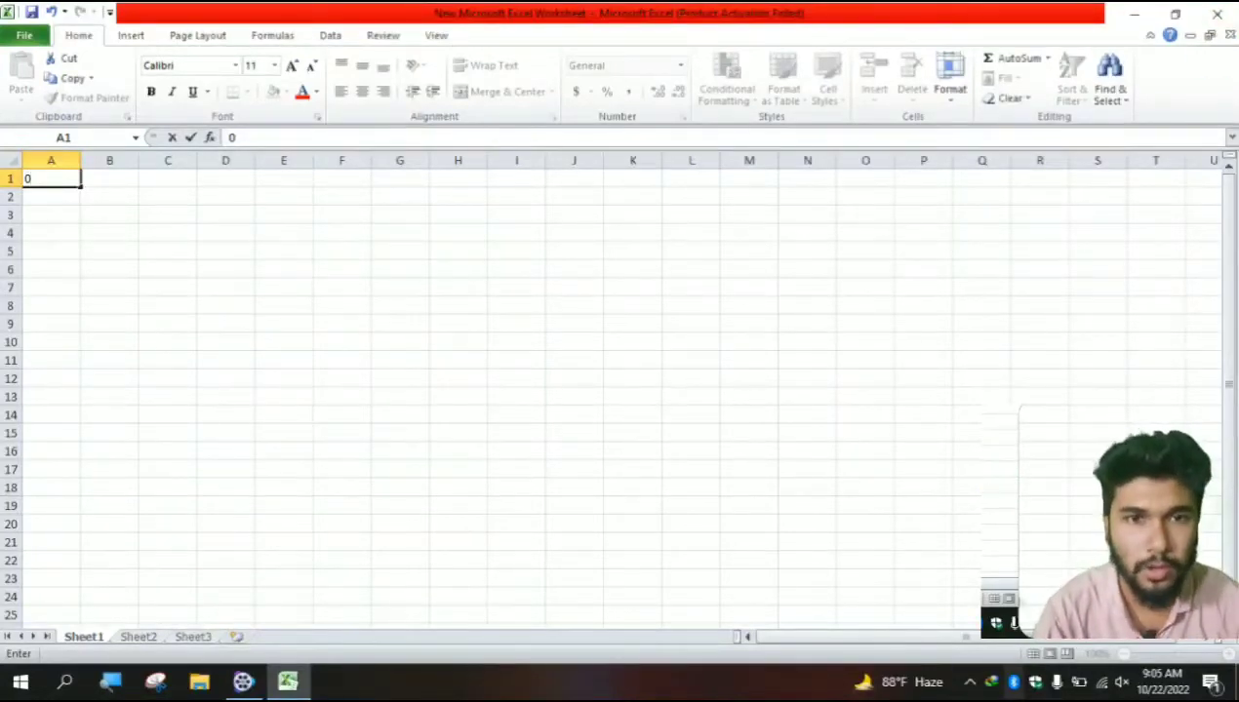
key(BackSpace)
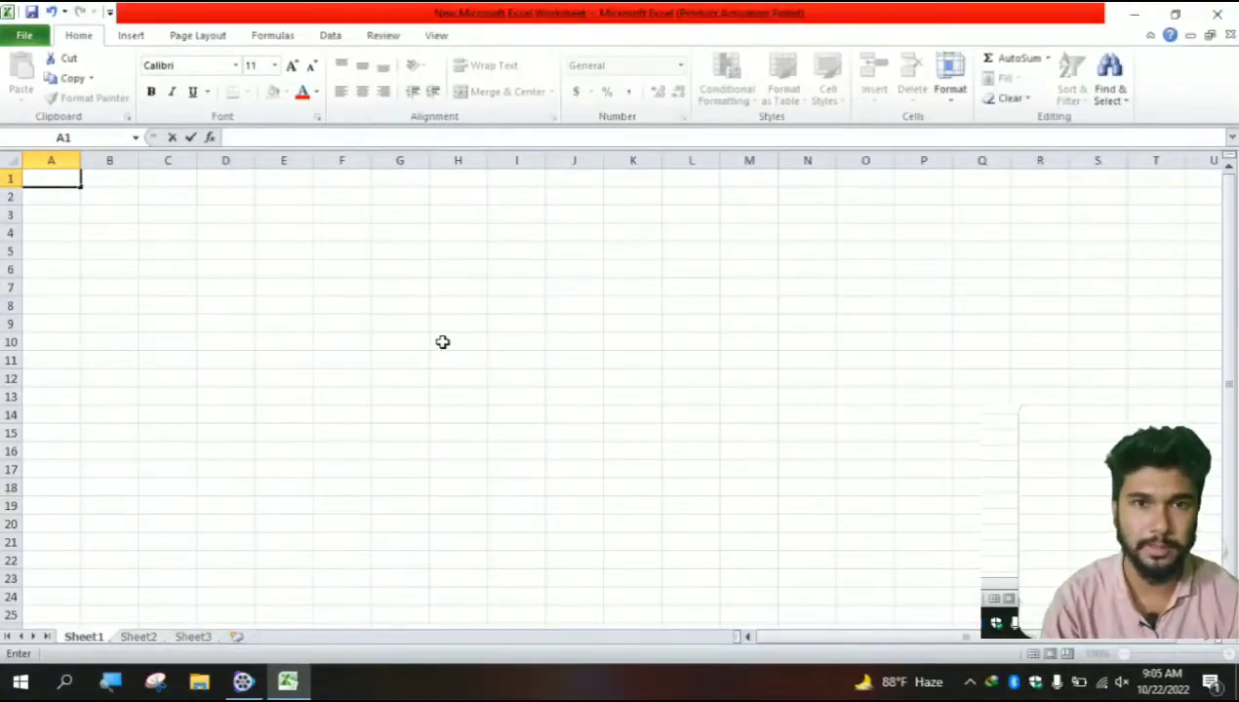
text(Em)
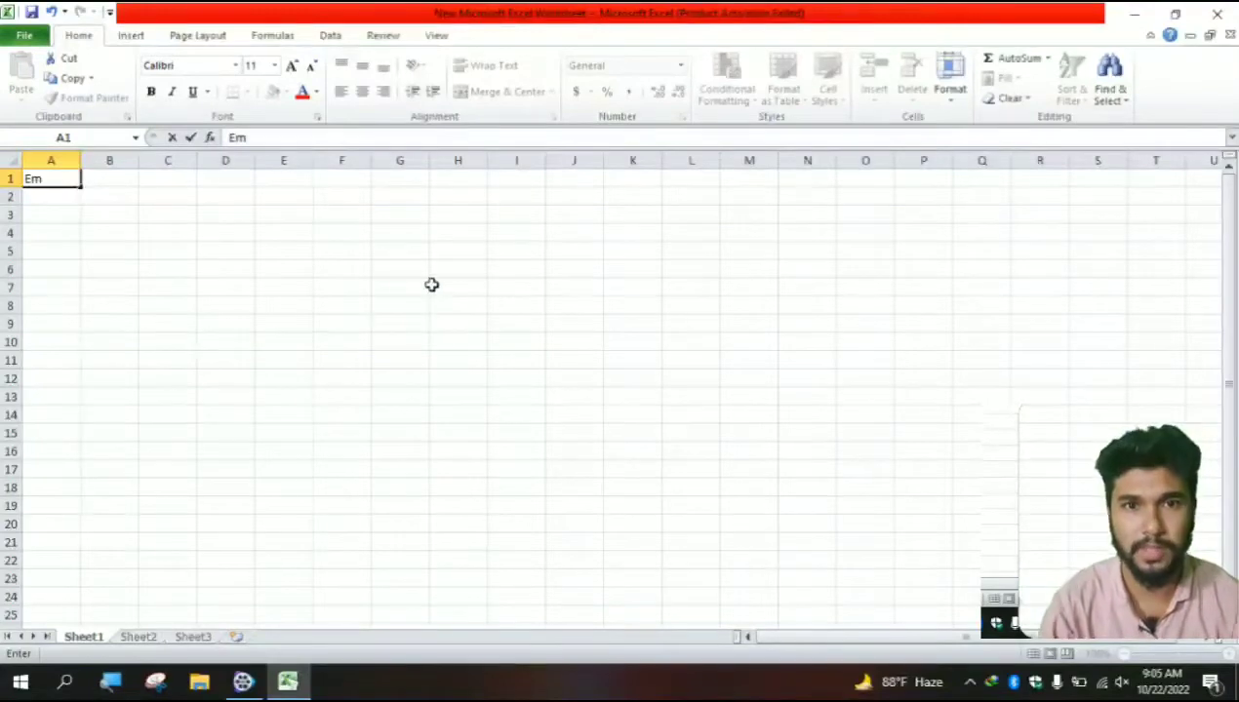
text(p)
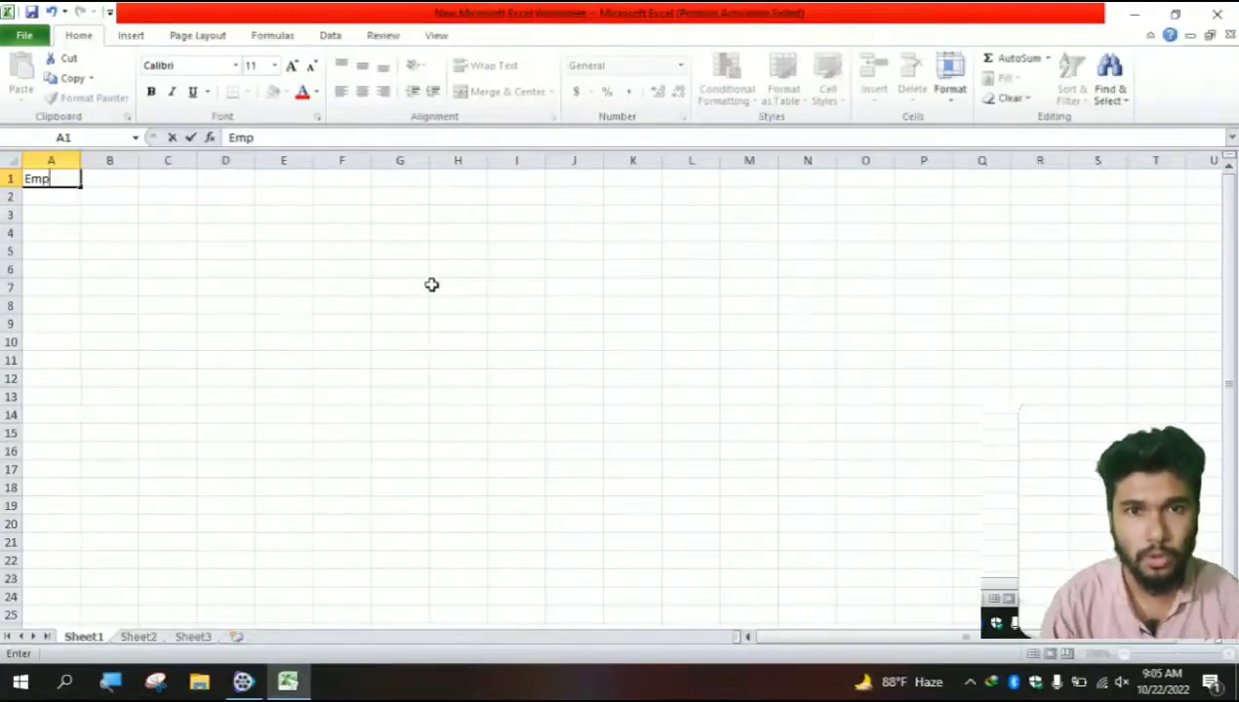
text(l)
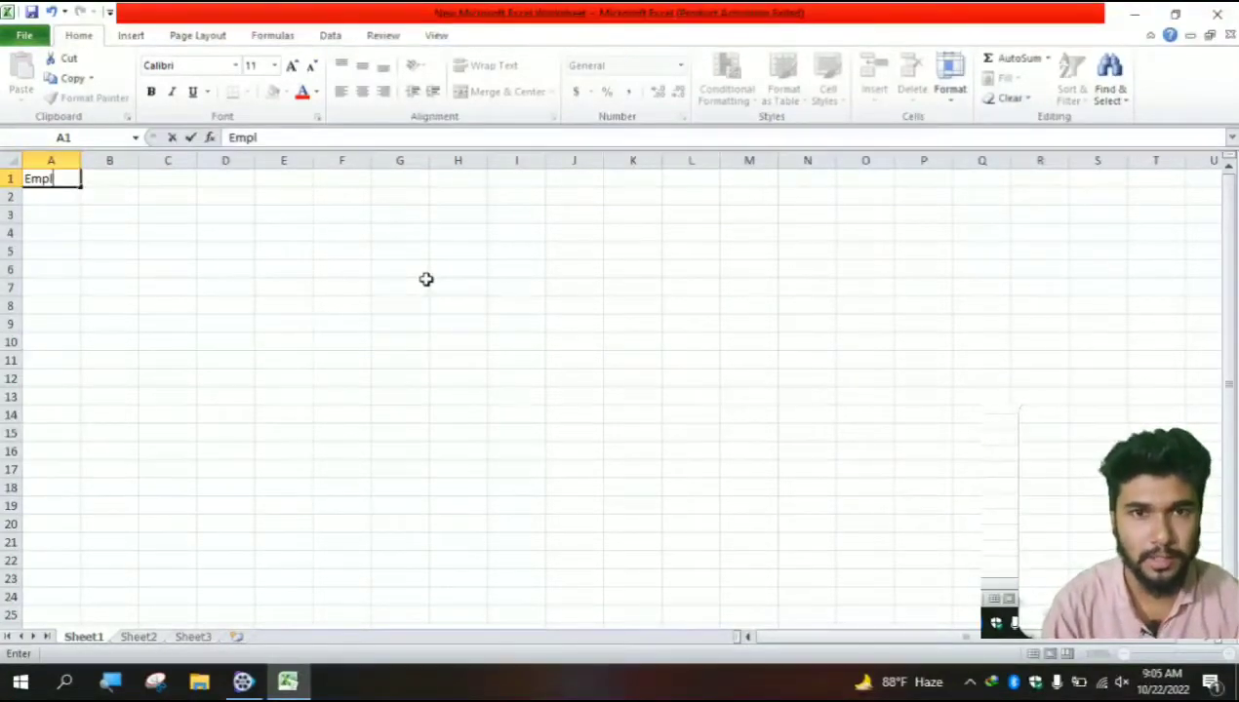
text(oyee)
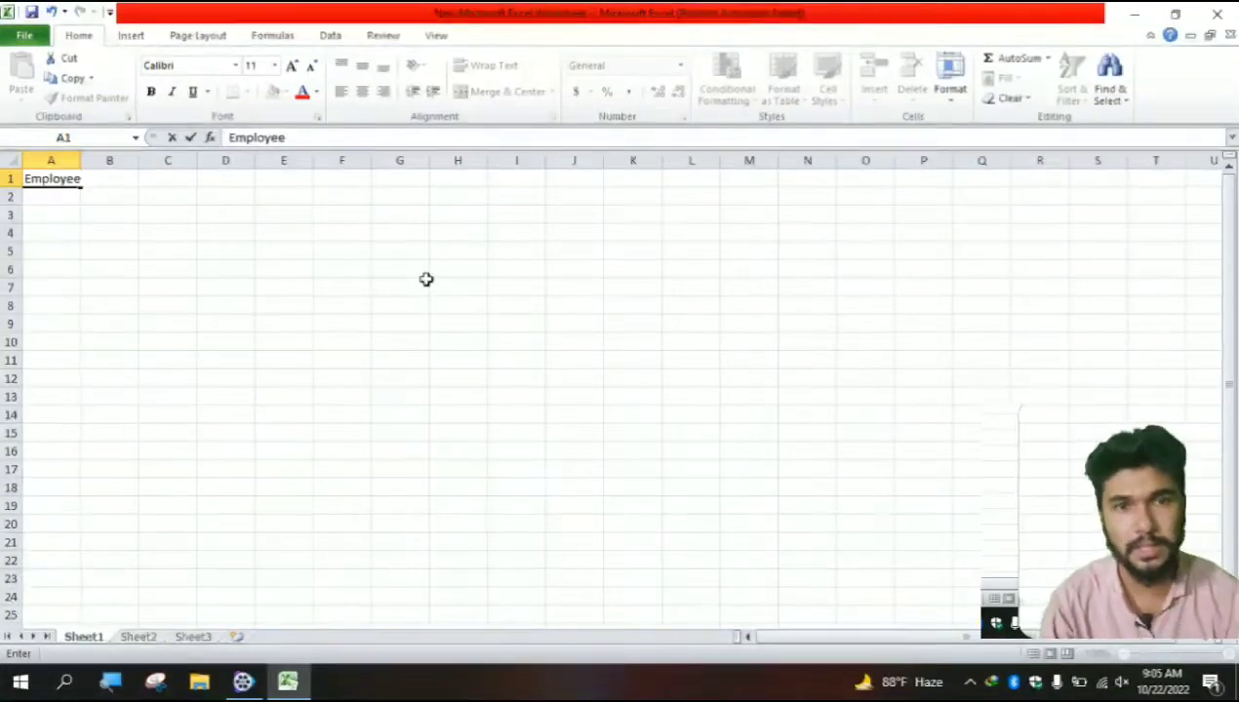
text( ID)
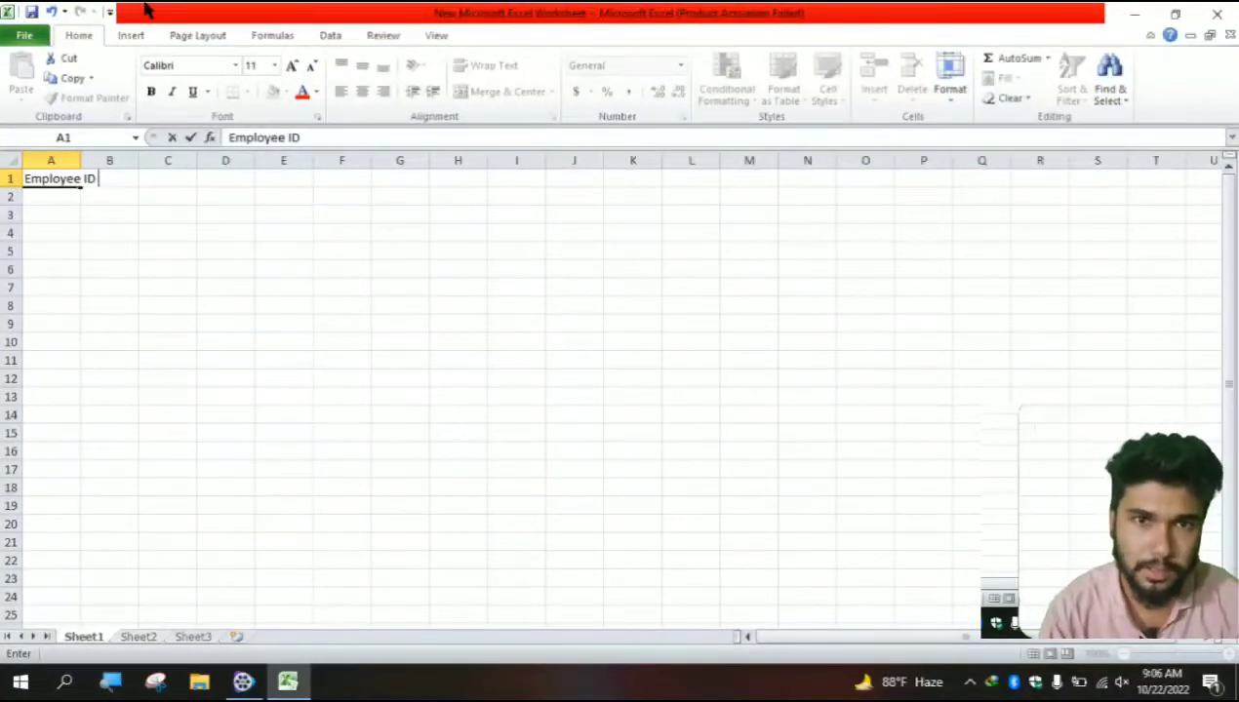
- Commit Employee ID and widen column A to fit the heading
click(156, 286)
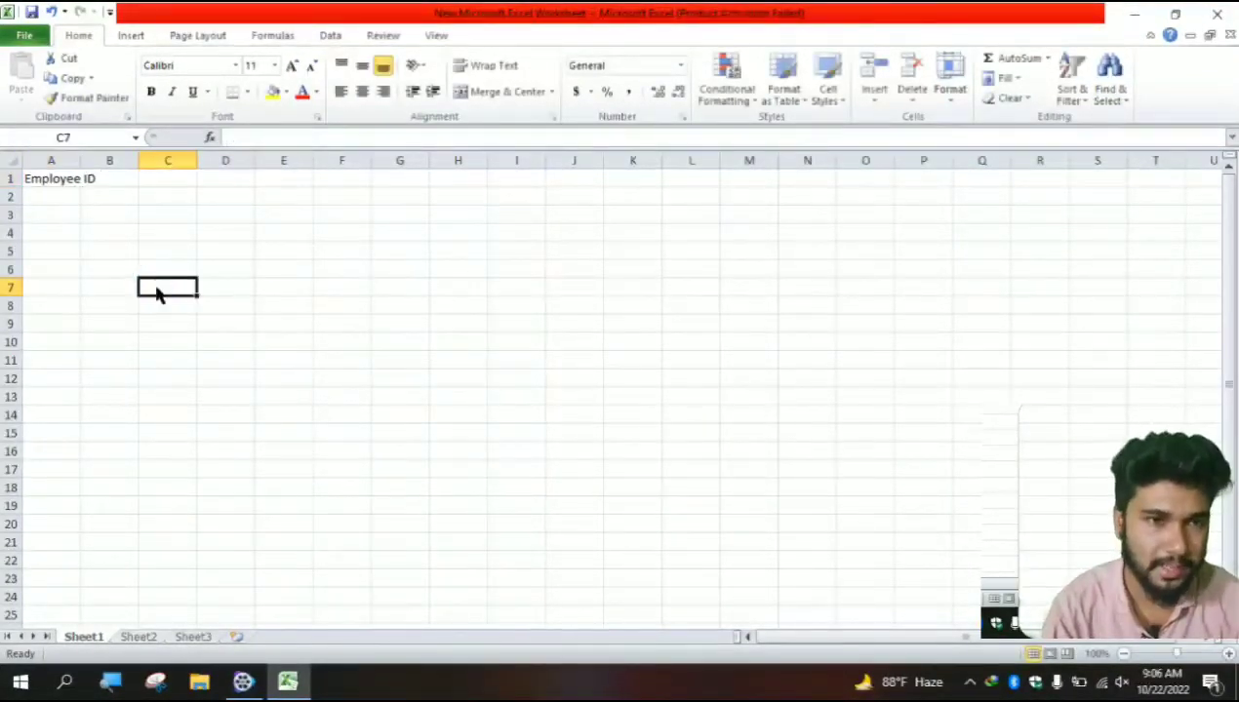
drag(80, 158, 80, 158)
double_click(80, 158)
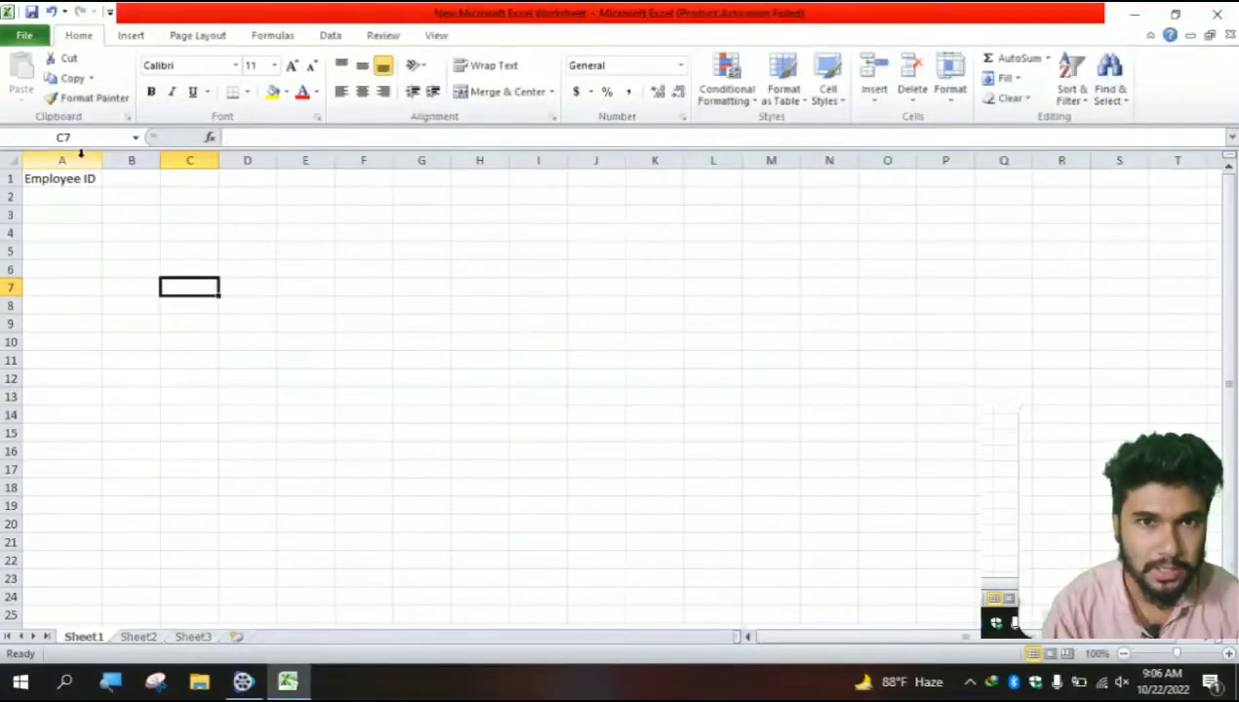
drag(96, 160, 132, 160)
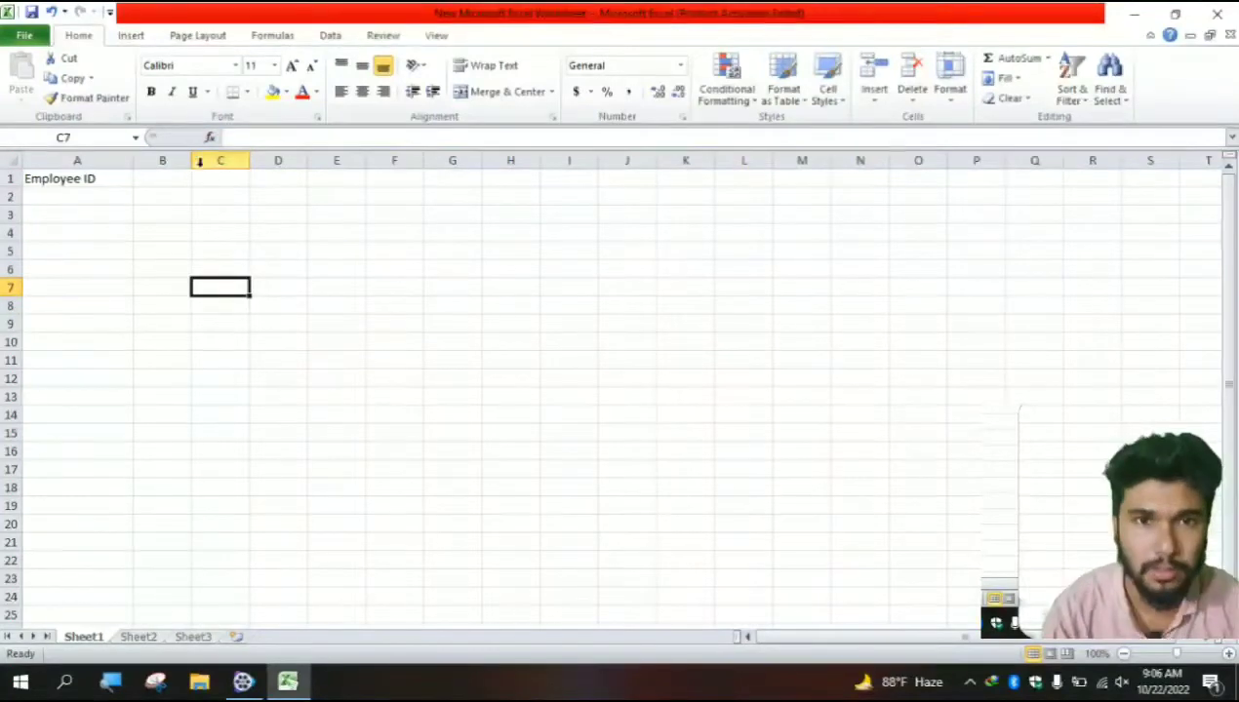
- Enter Name in B1, then begin editing it to FName
click(164, 186)
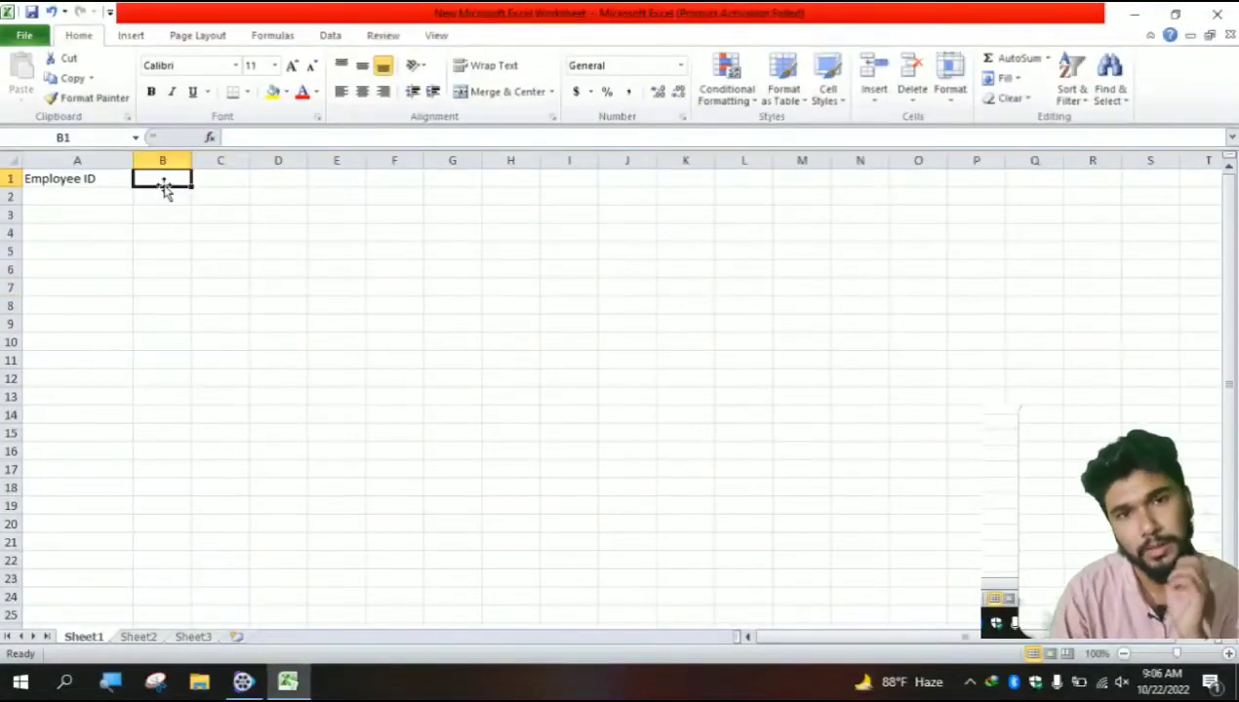
click(166, 190)
text(Nam)
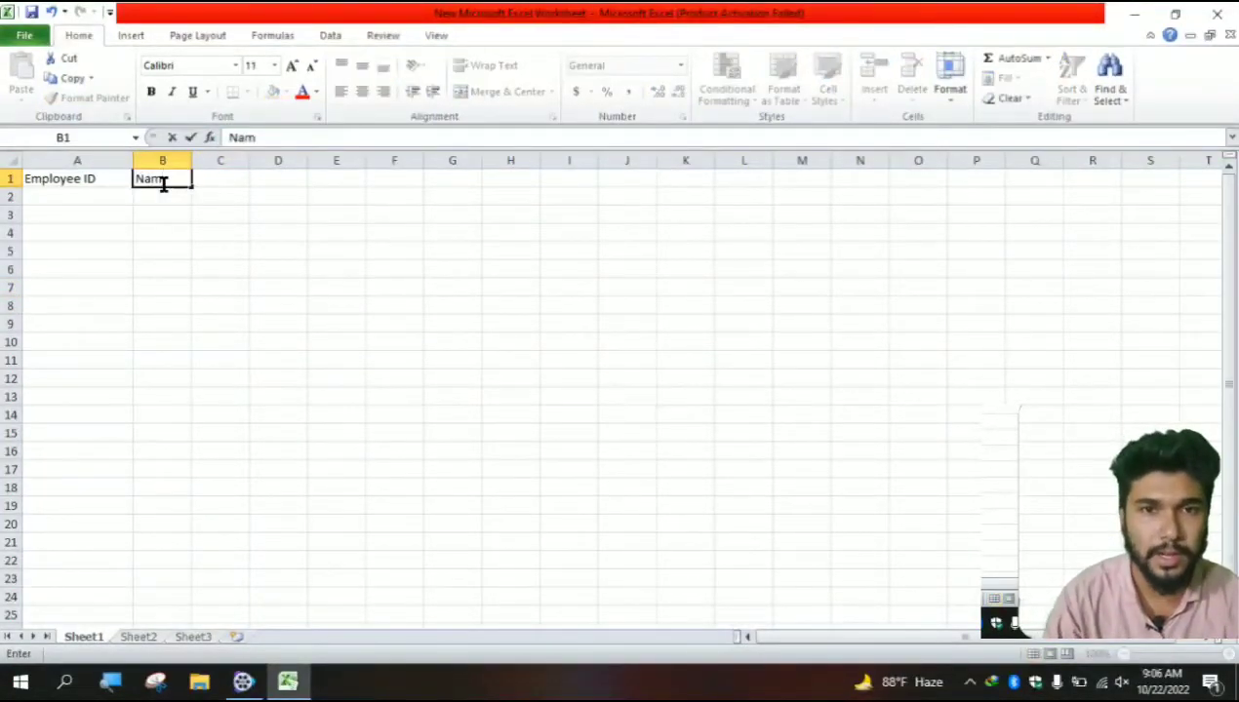
text(e)
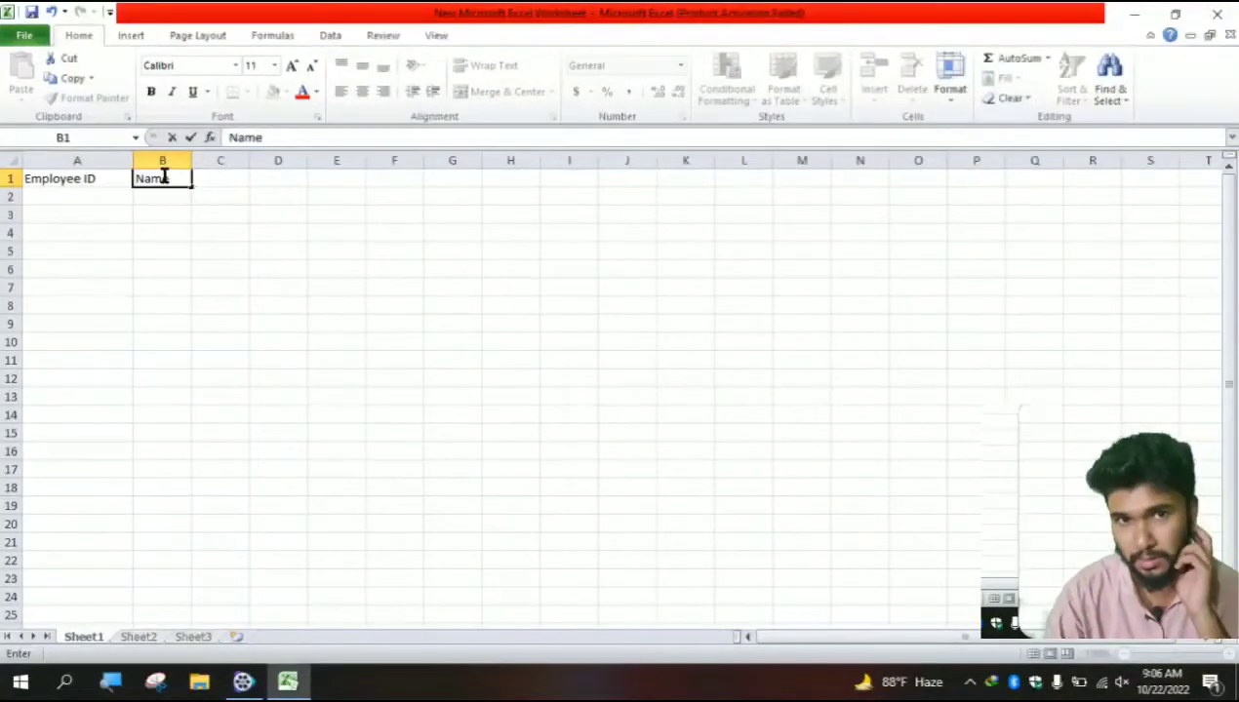
click(277, 235)
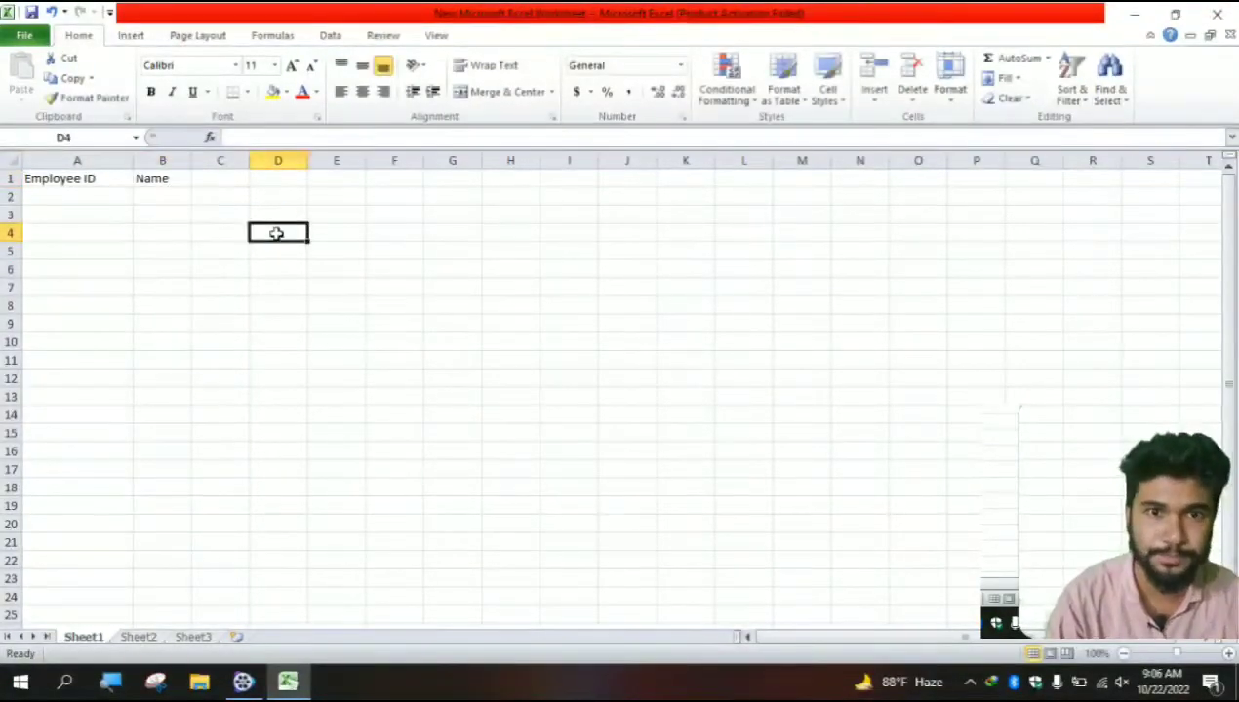
click(218, 181)
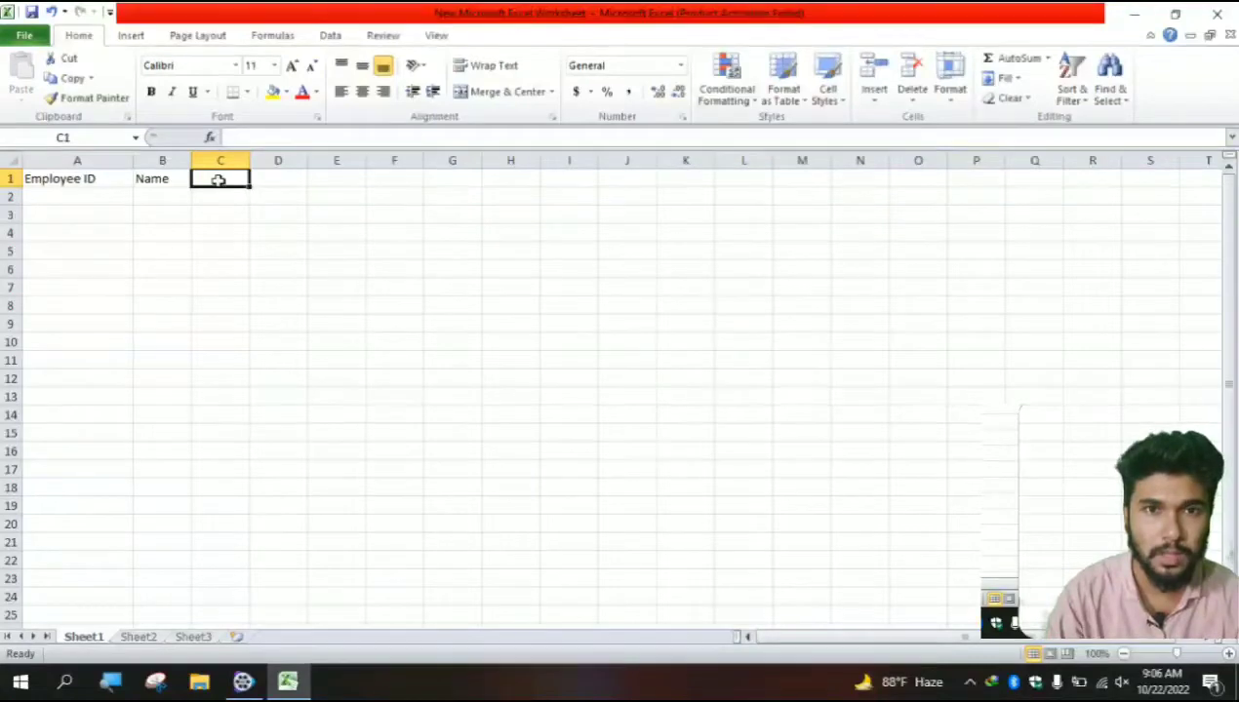
click(161, 178)
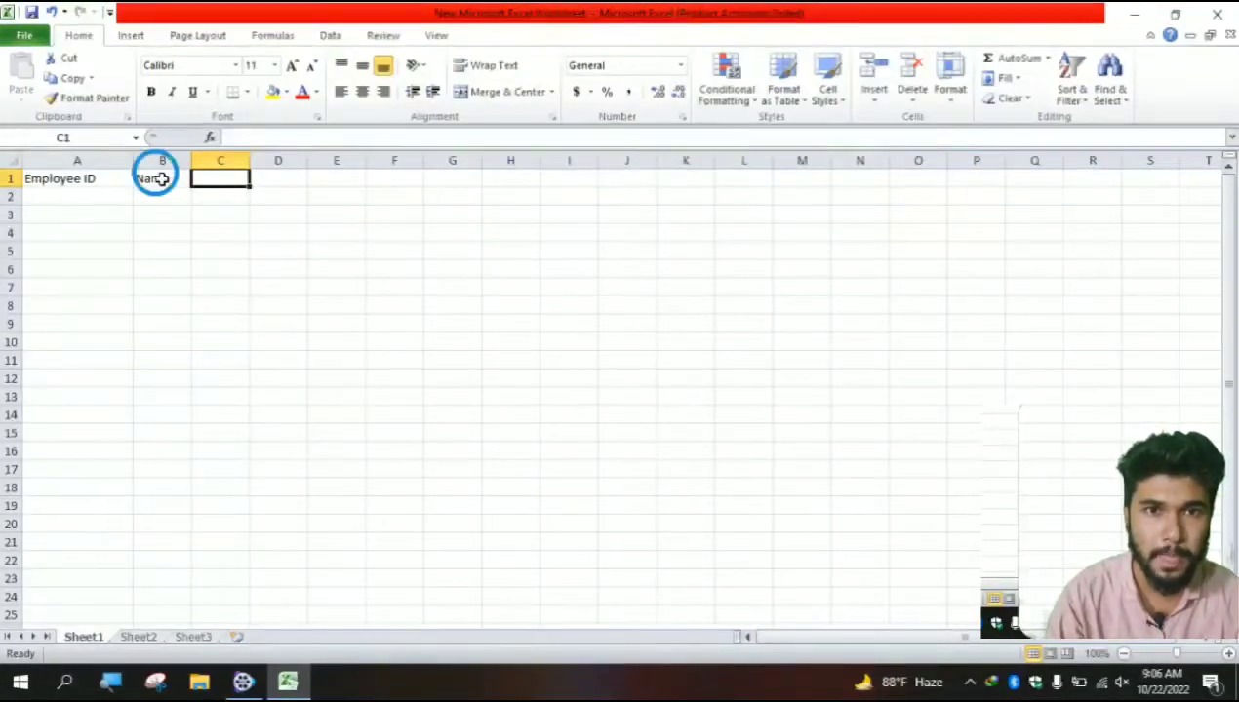
click(234, 136)
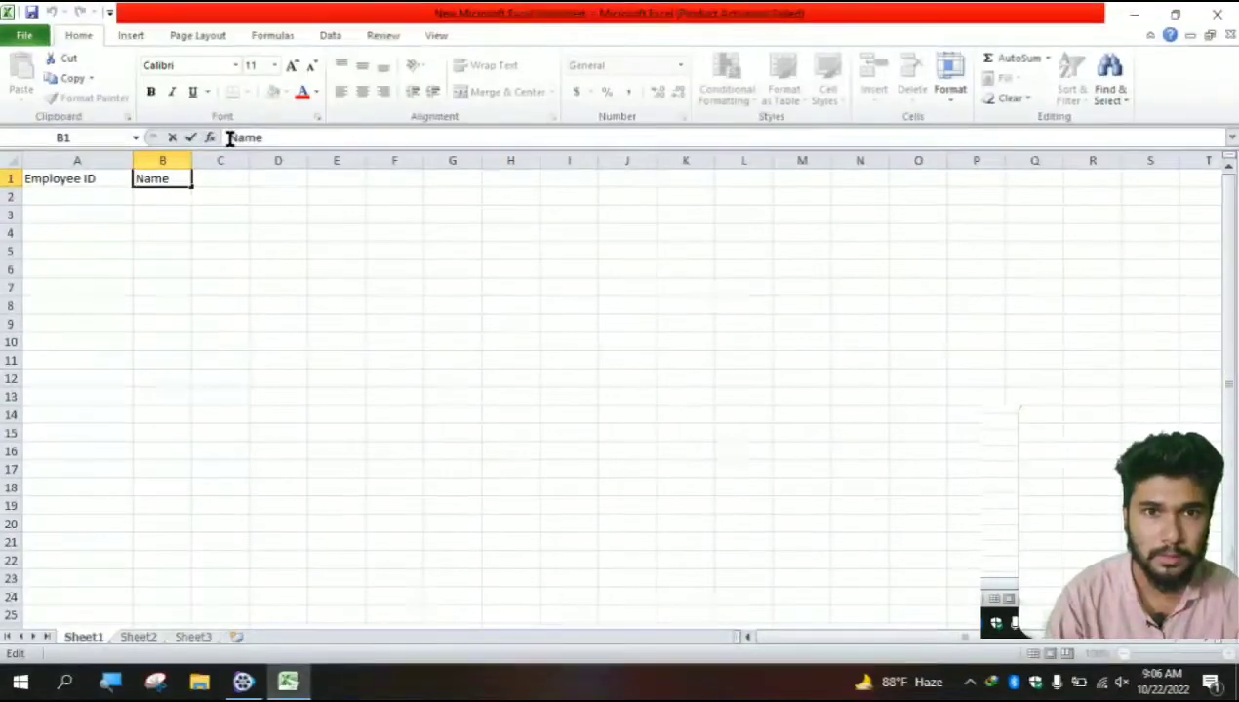
text(F)
right_click(425, 405)
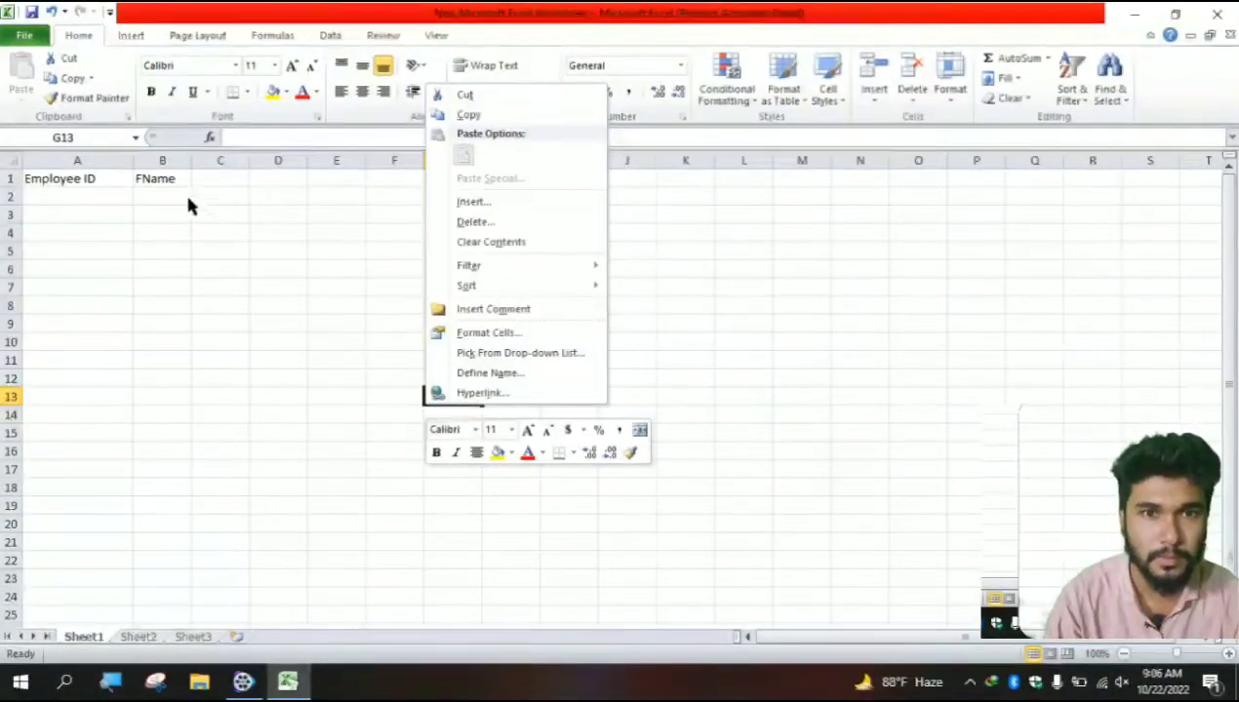
- Correct the B1 heading to Firs Name and widen column B to fit it
click(146, 180)
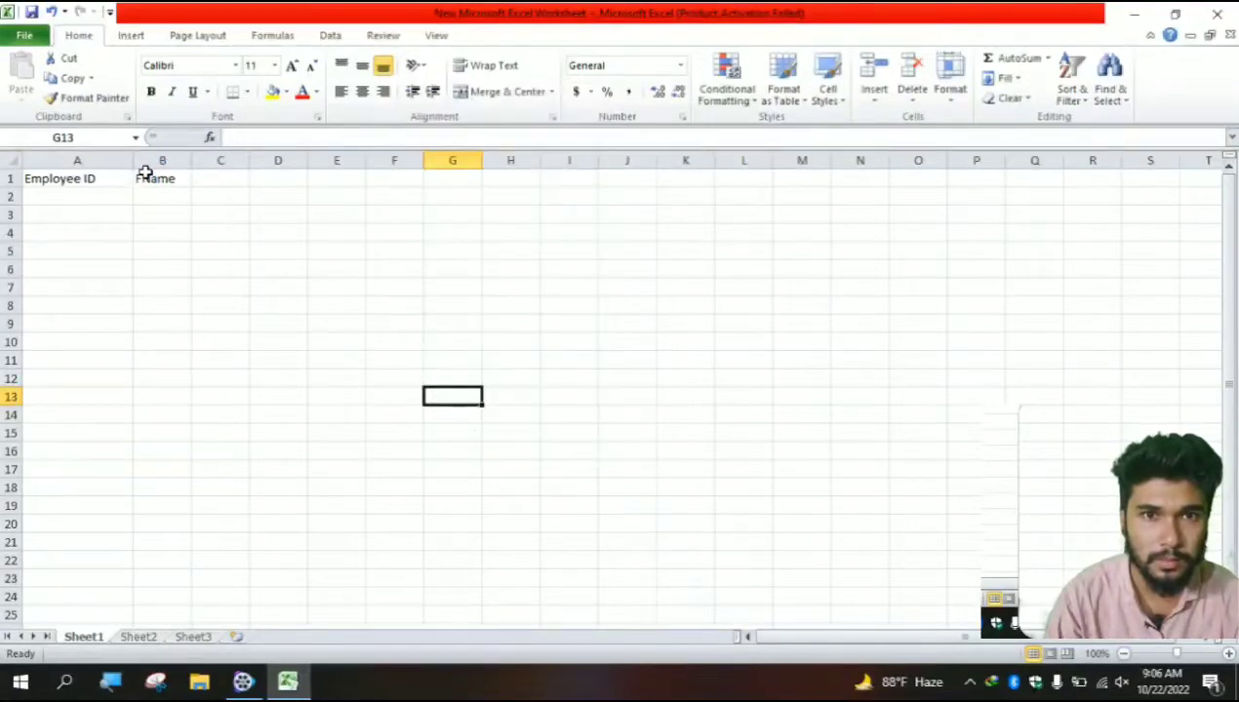
double_click(146, 180)
click(234, 137)
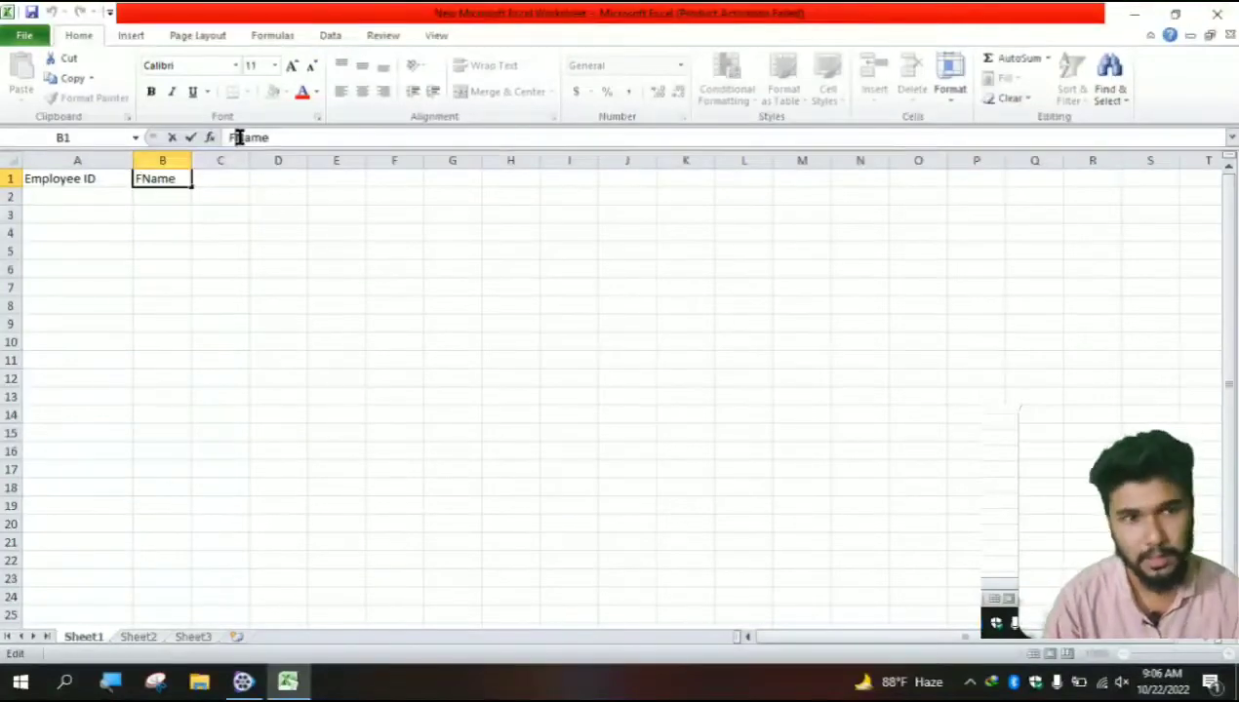
text(irs)
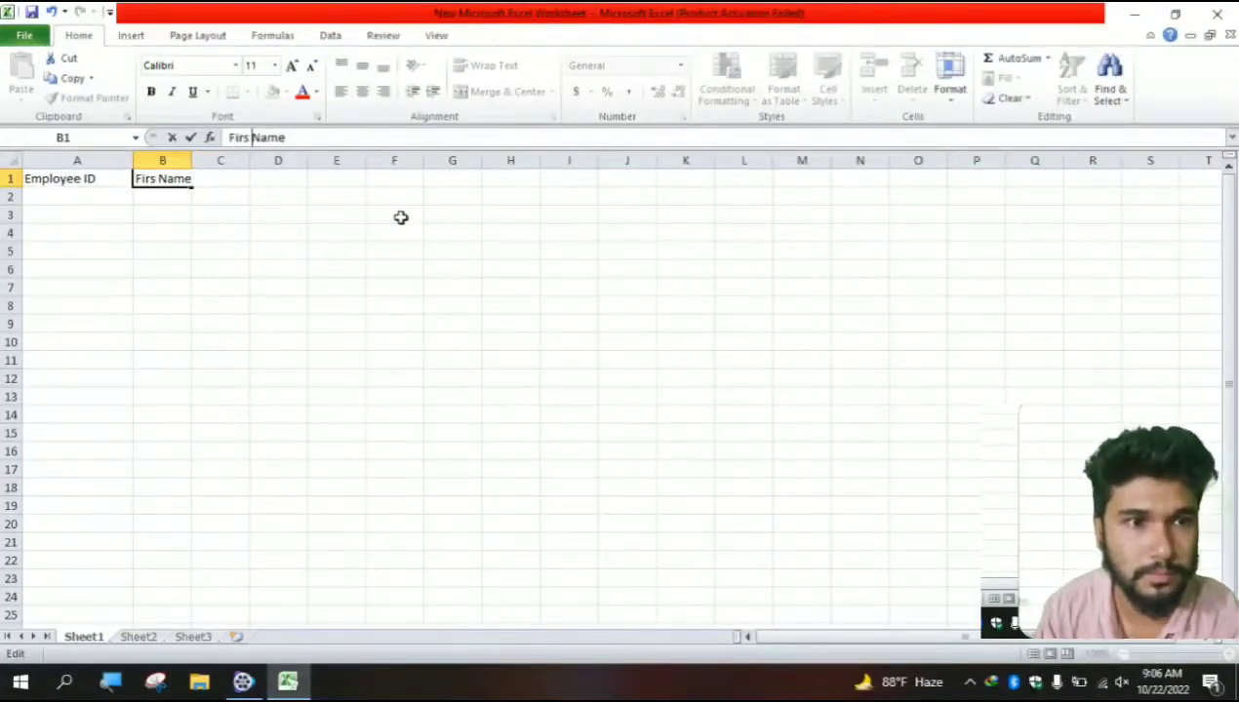
click(189, 160)
click(313, 270)
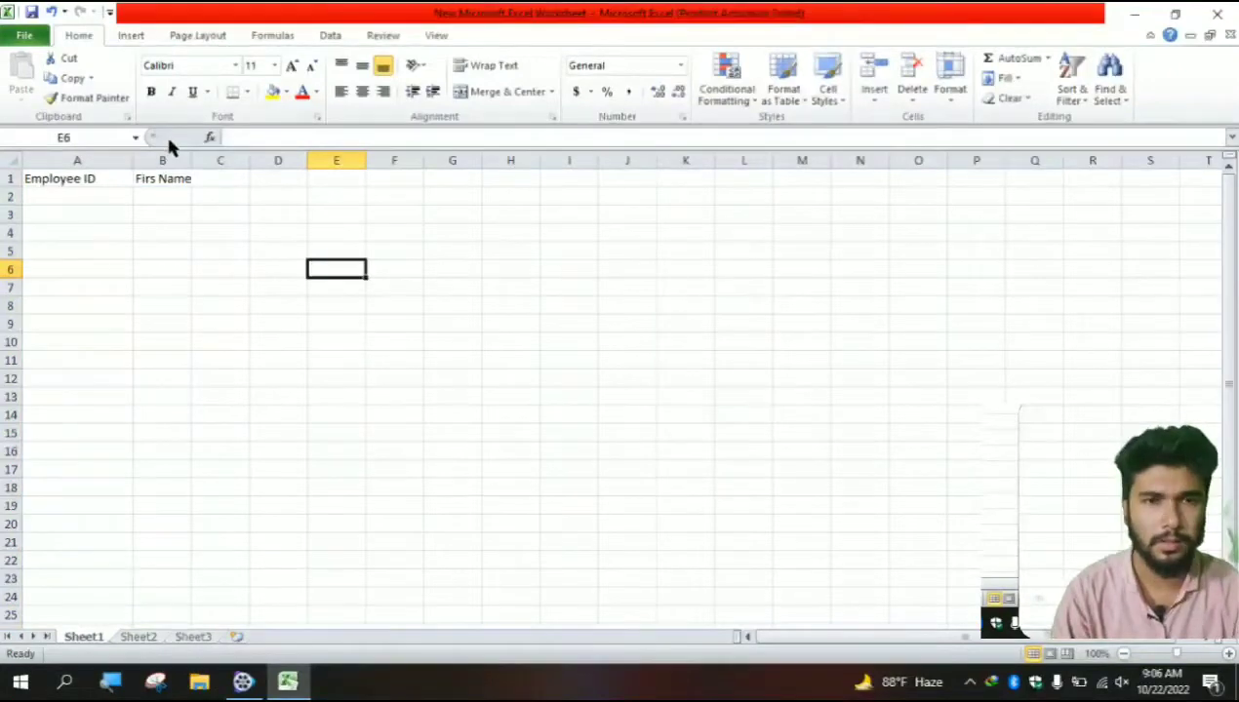
drag(192, 160, 221, 160)
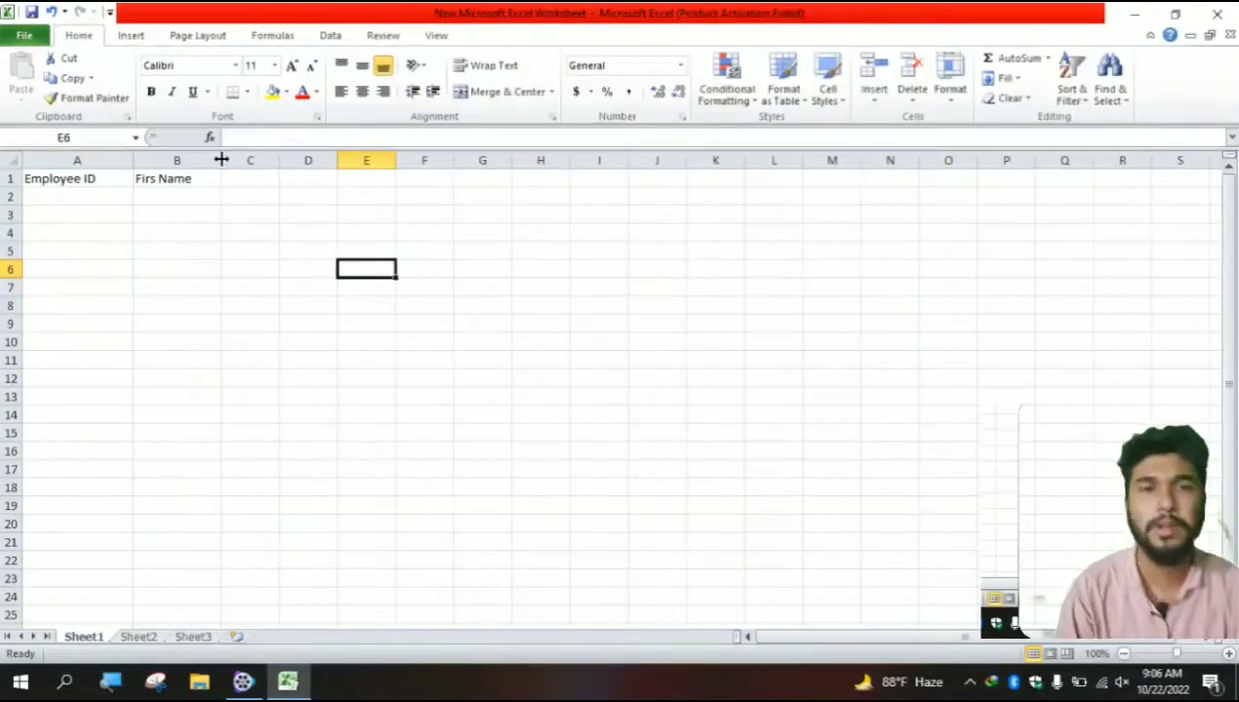
click(253, 181)
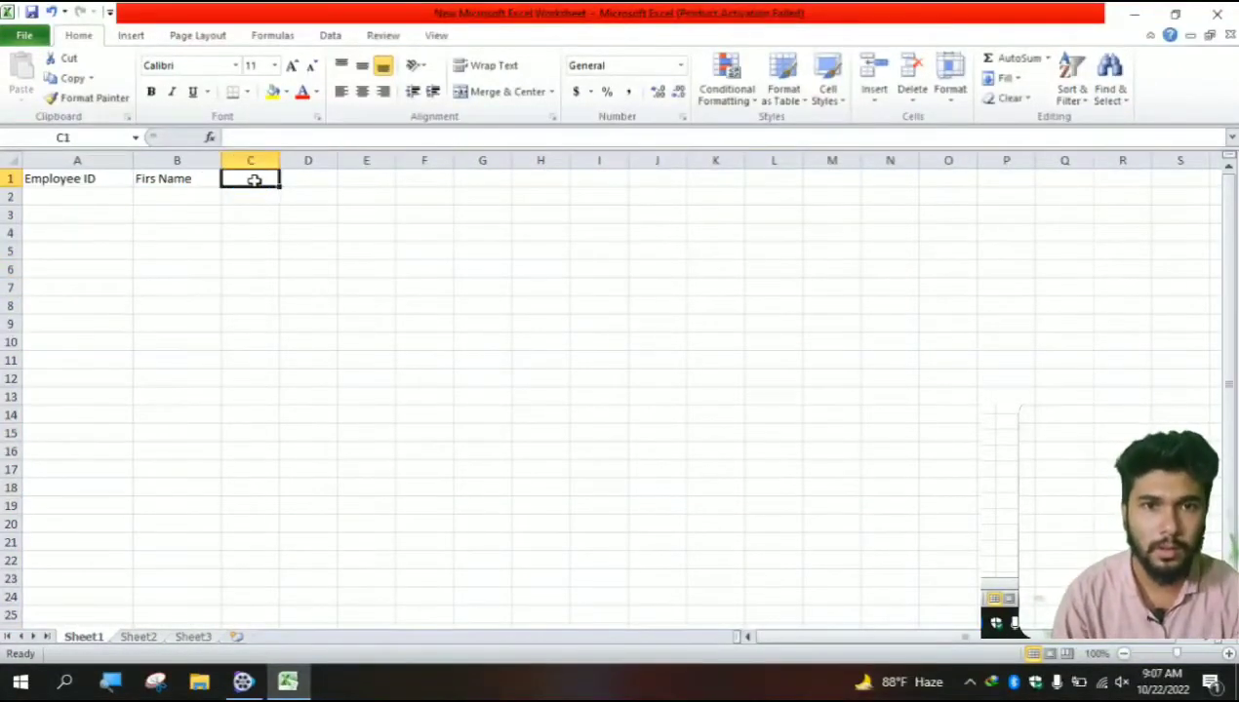
- Enter Last Name in C1, fixing the NAme typo, and widen column C
text(Las)
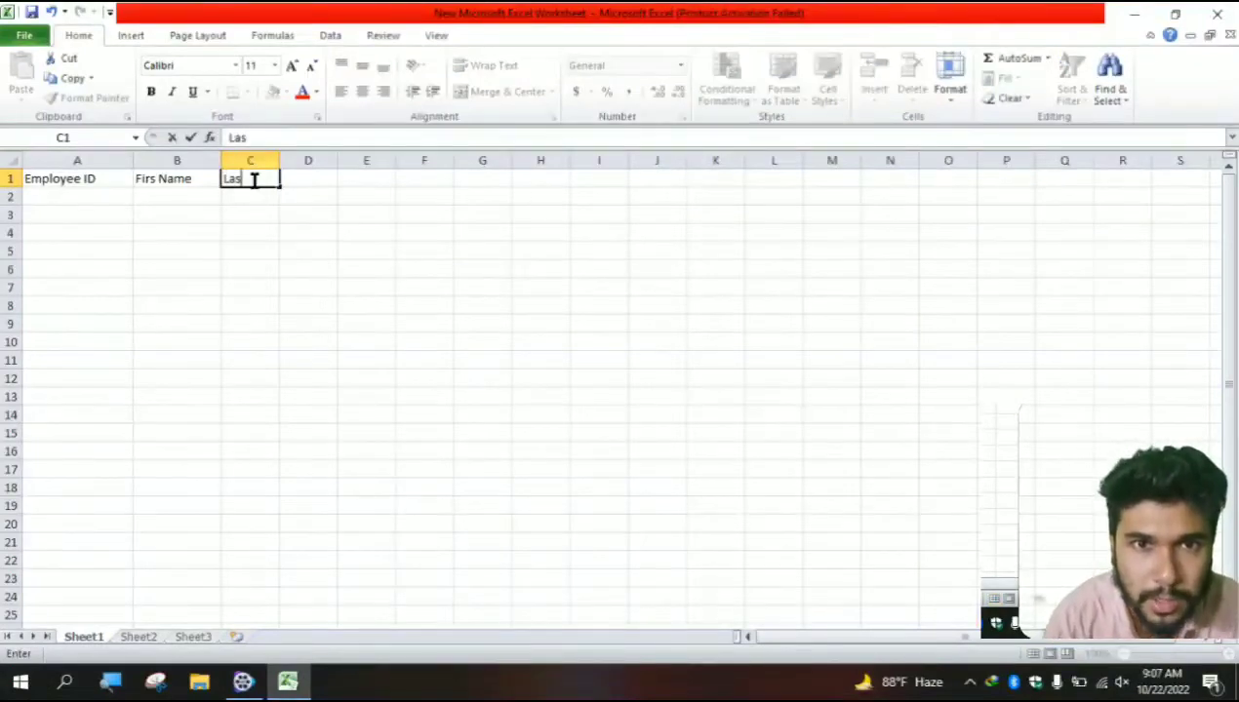
text(t NAme)
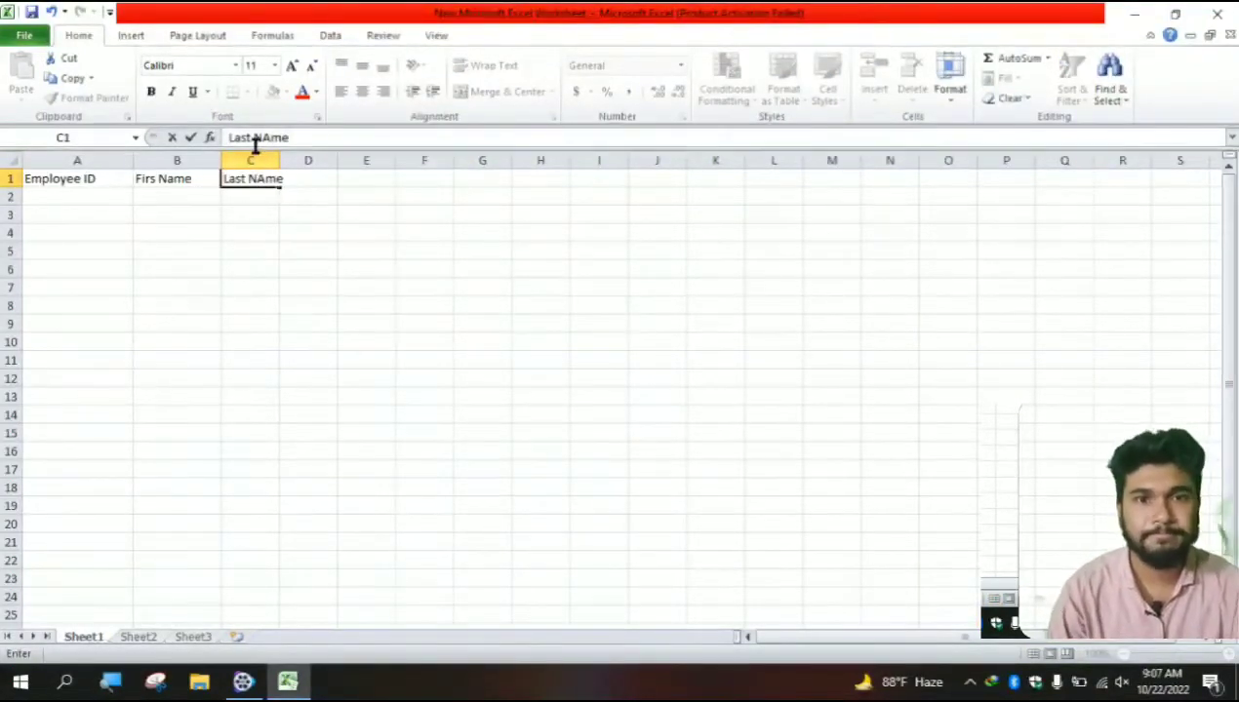
click(267, 136)
key(BackSpace)
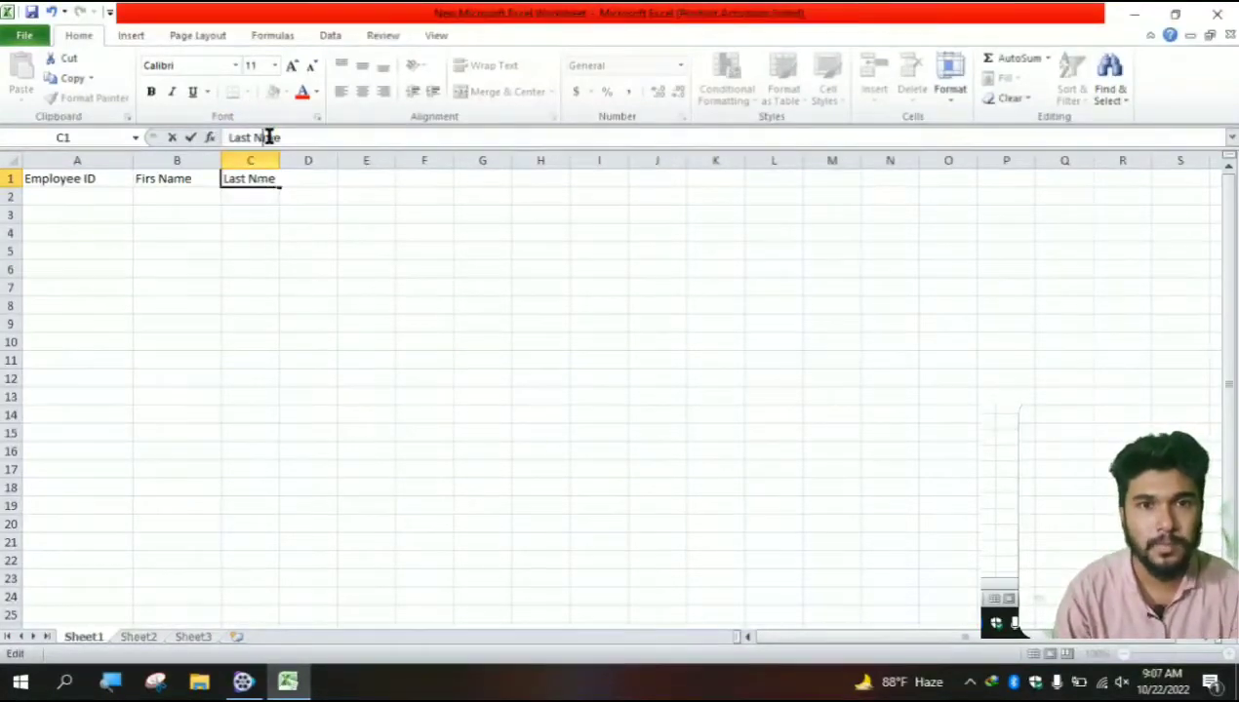
text(a)
click(296, 429)
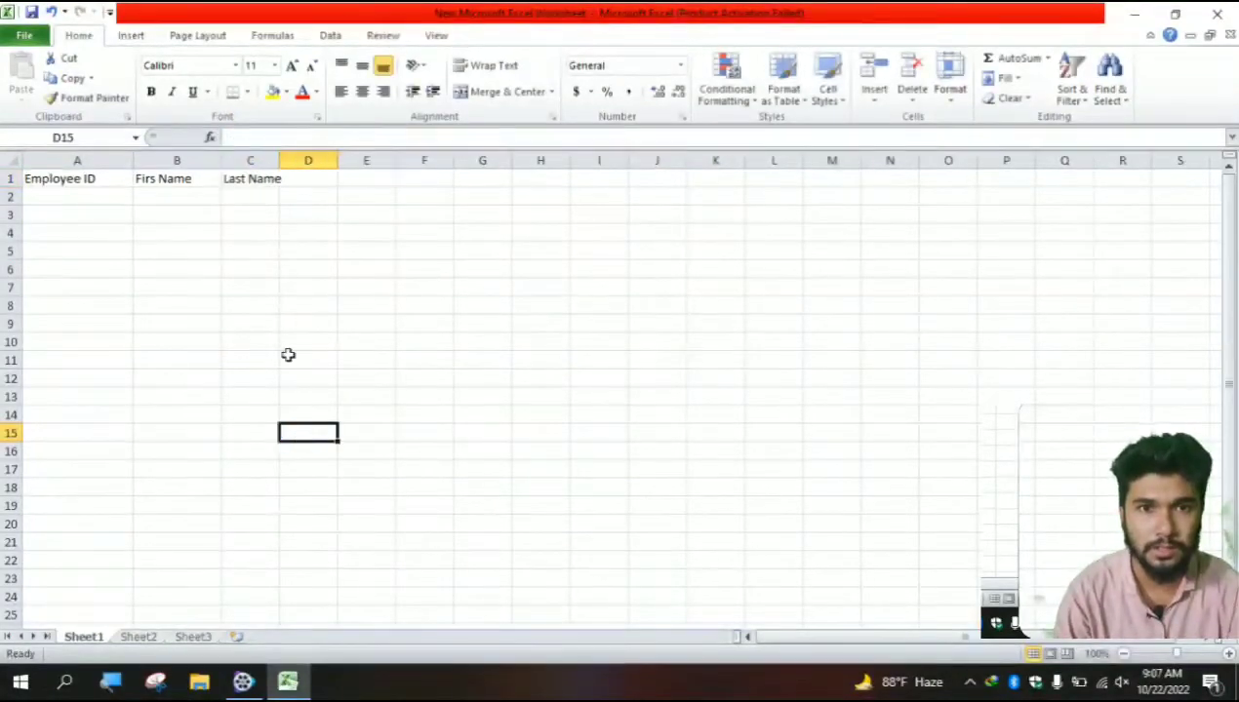
drag(279, 157, 293, 158)
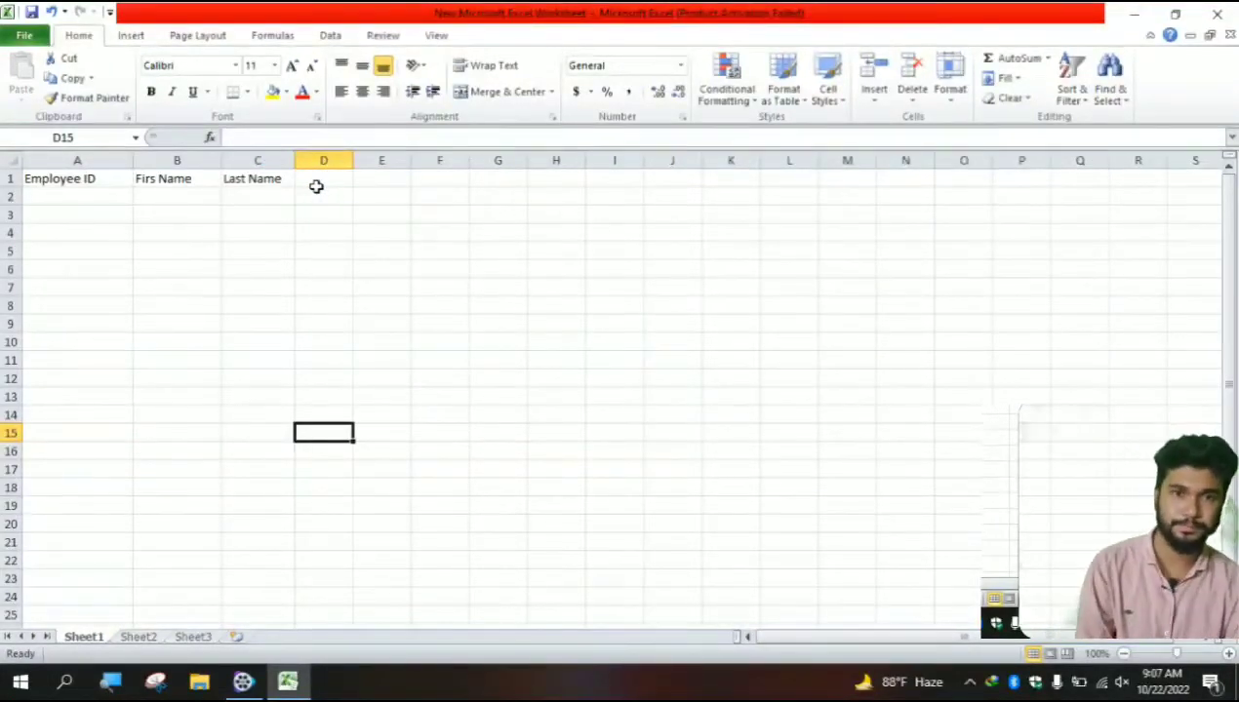
- Add the Gender heading in cell D1
click(314, 184)
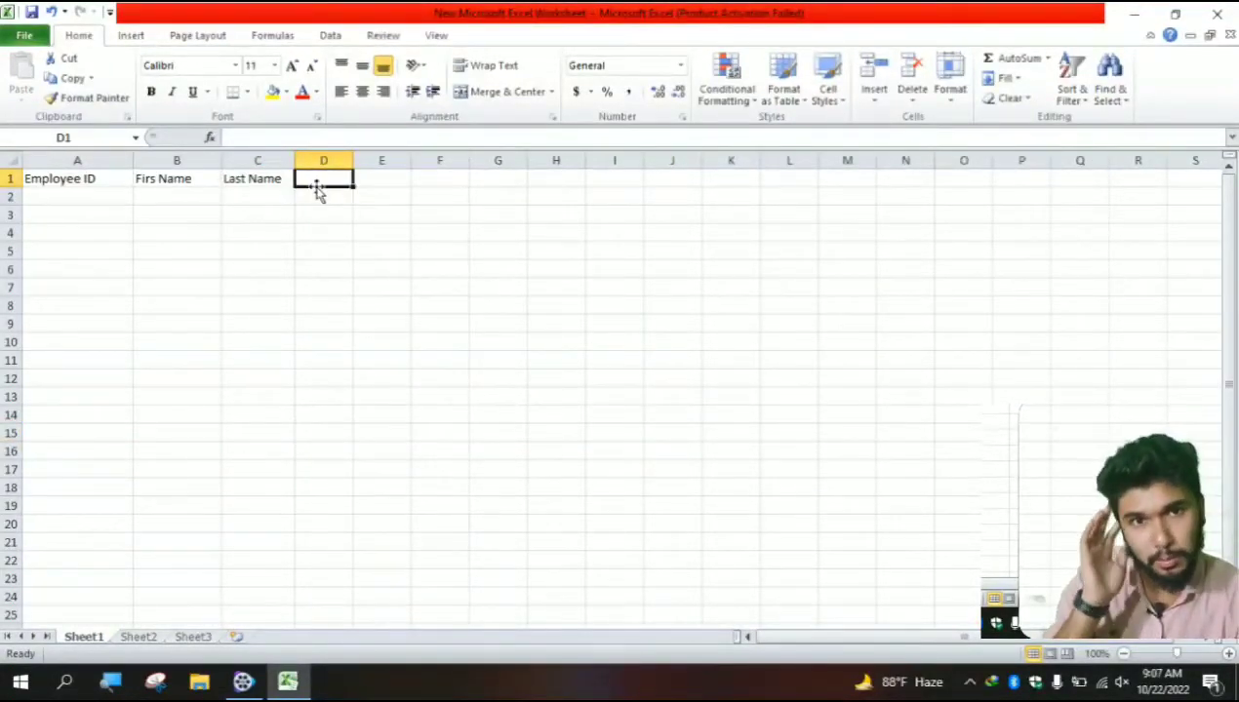
text(Gender)
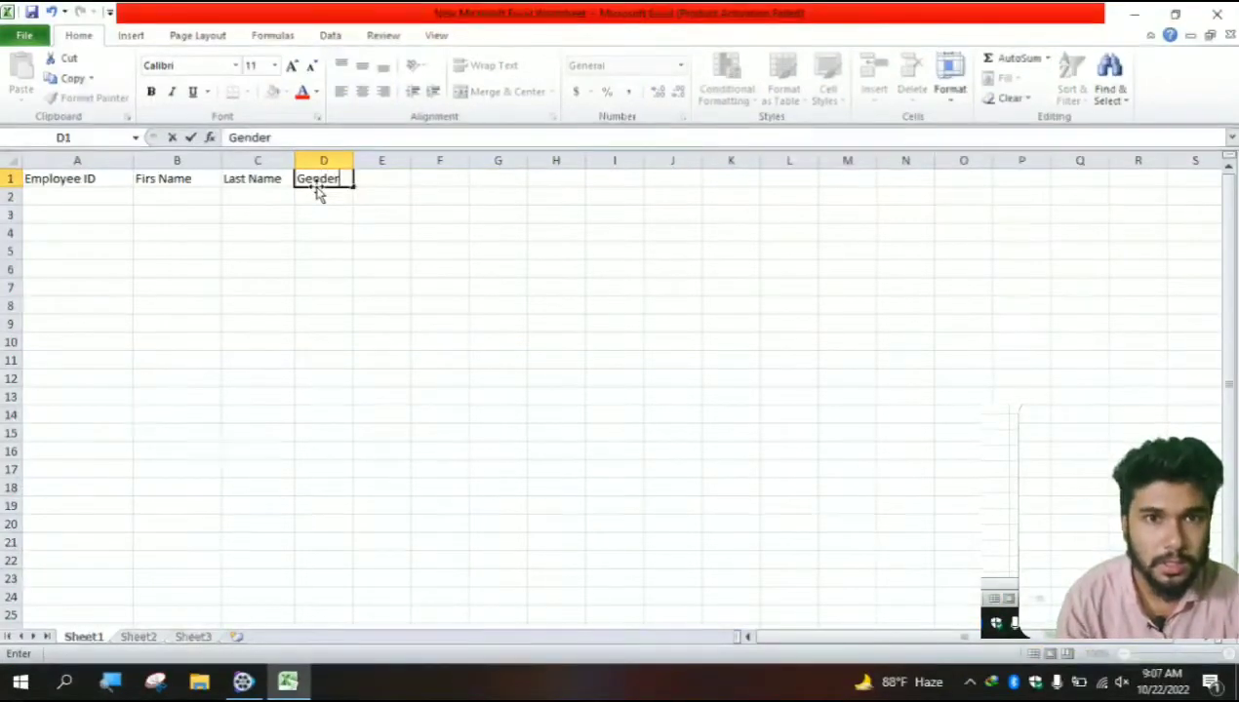
click(485, 327)
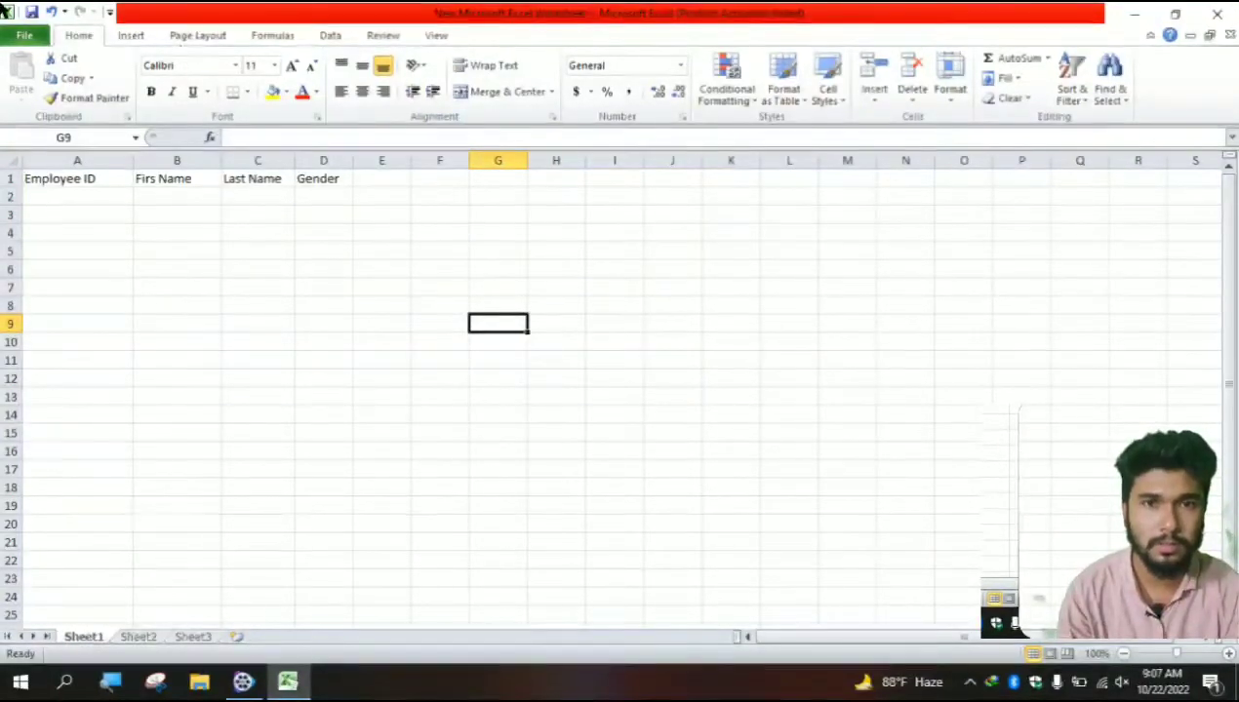
click(92, 199)
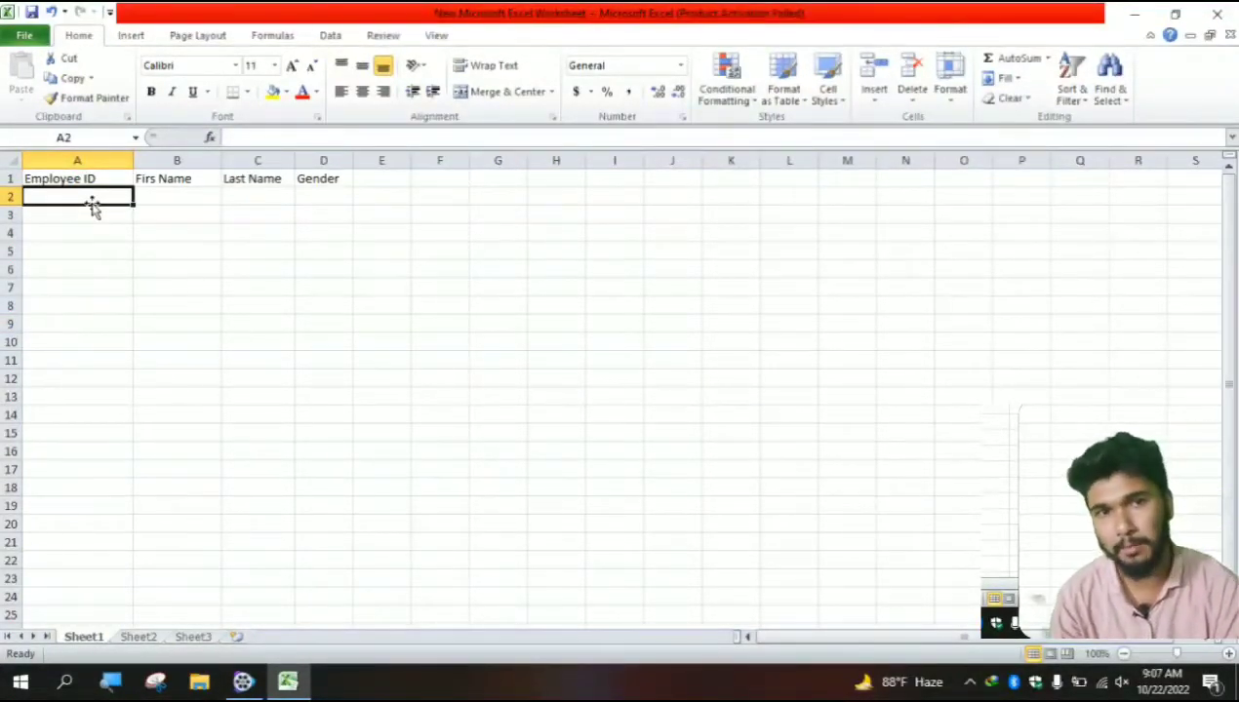
text(20625)
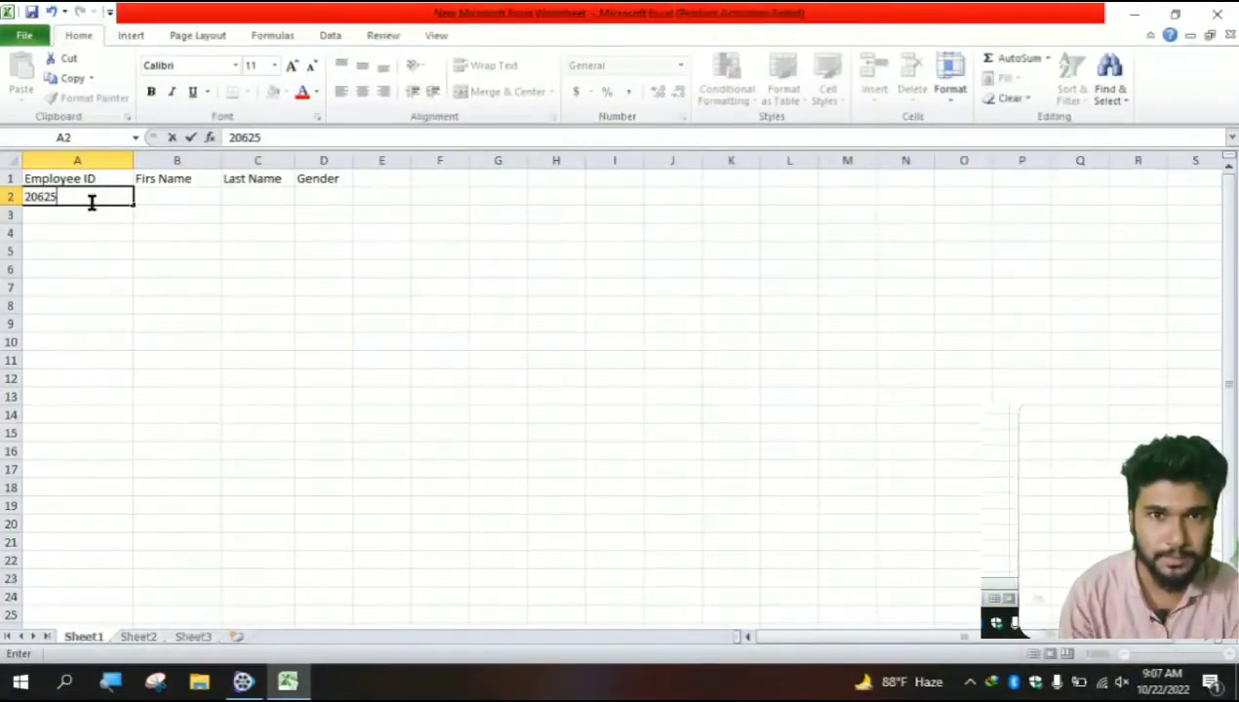
key(Tab)
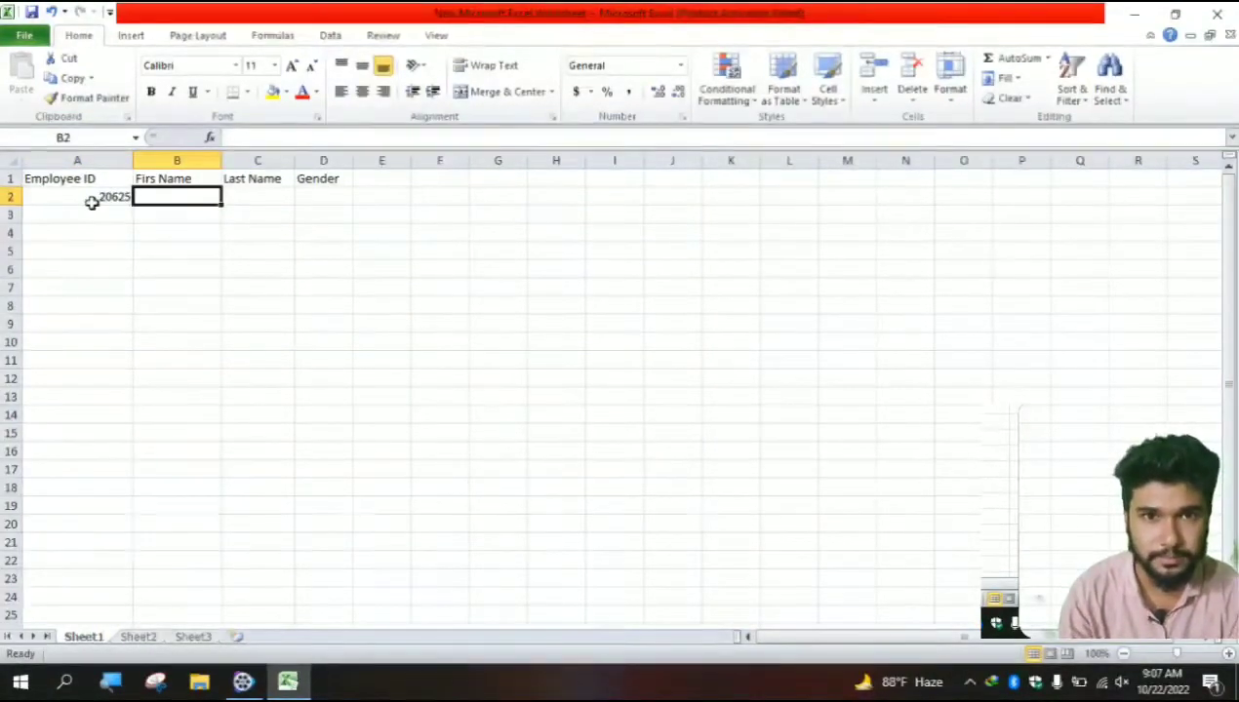
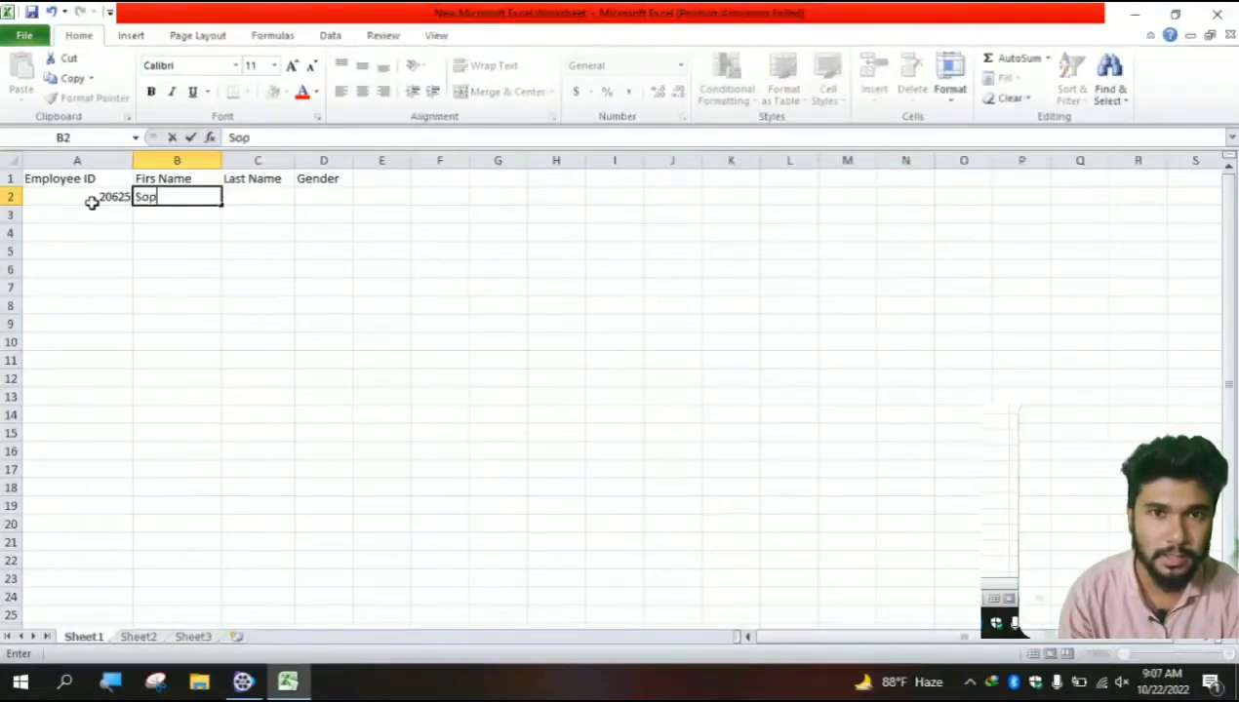
key(Tab)
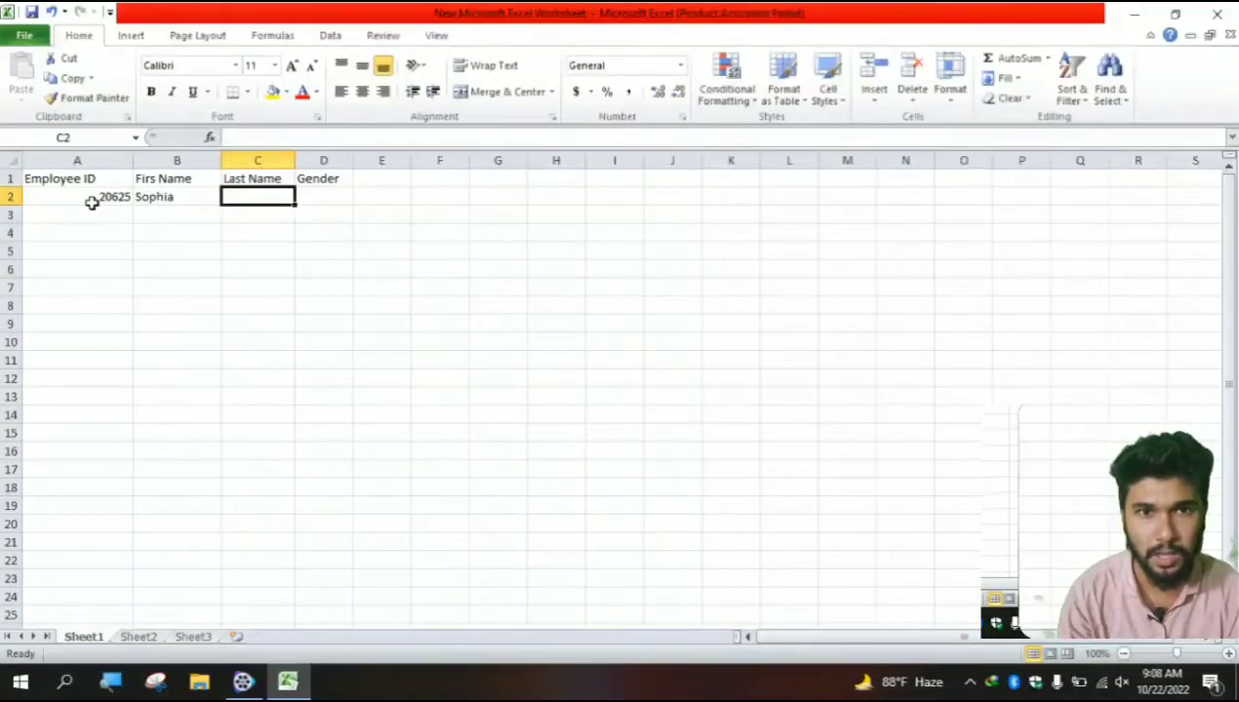
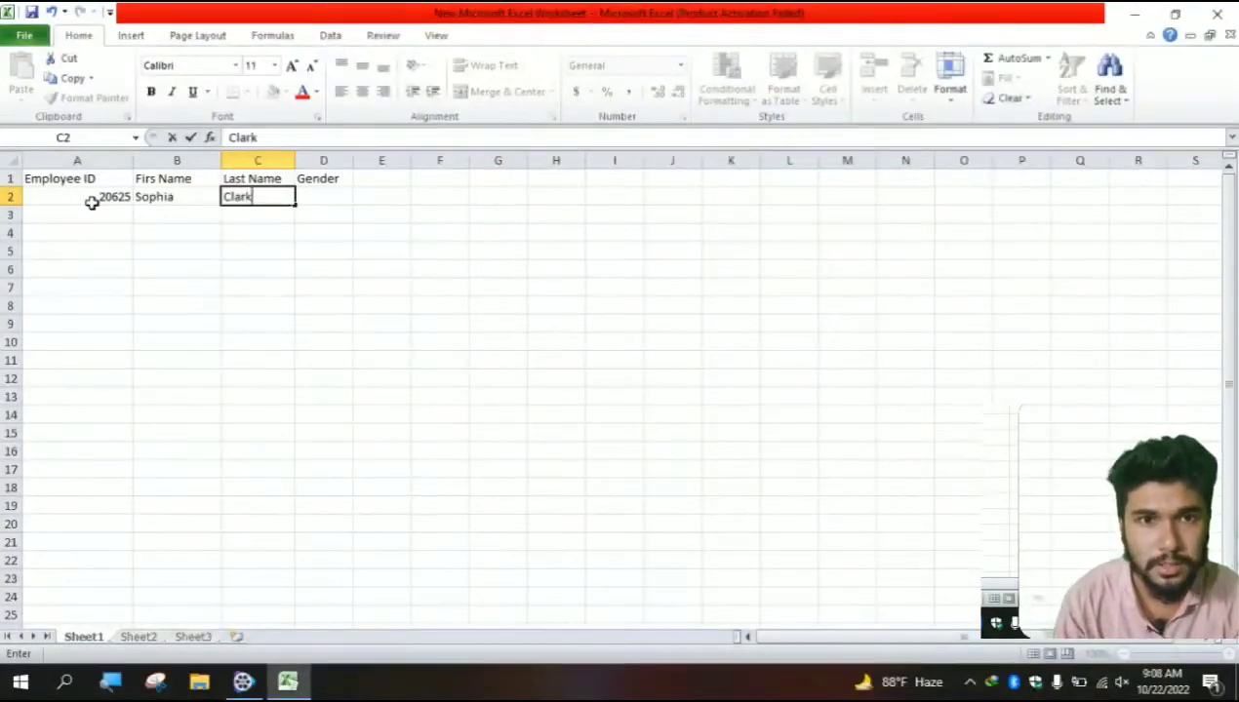
key(Tab)
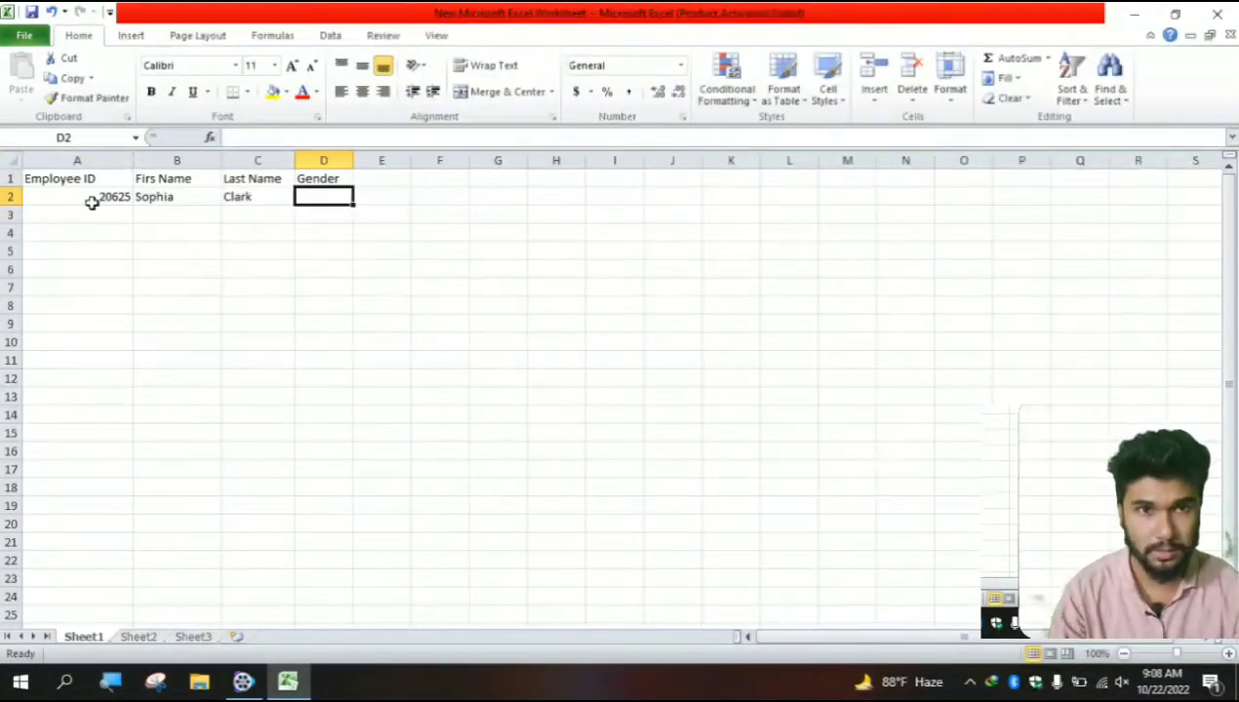
text(F)
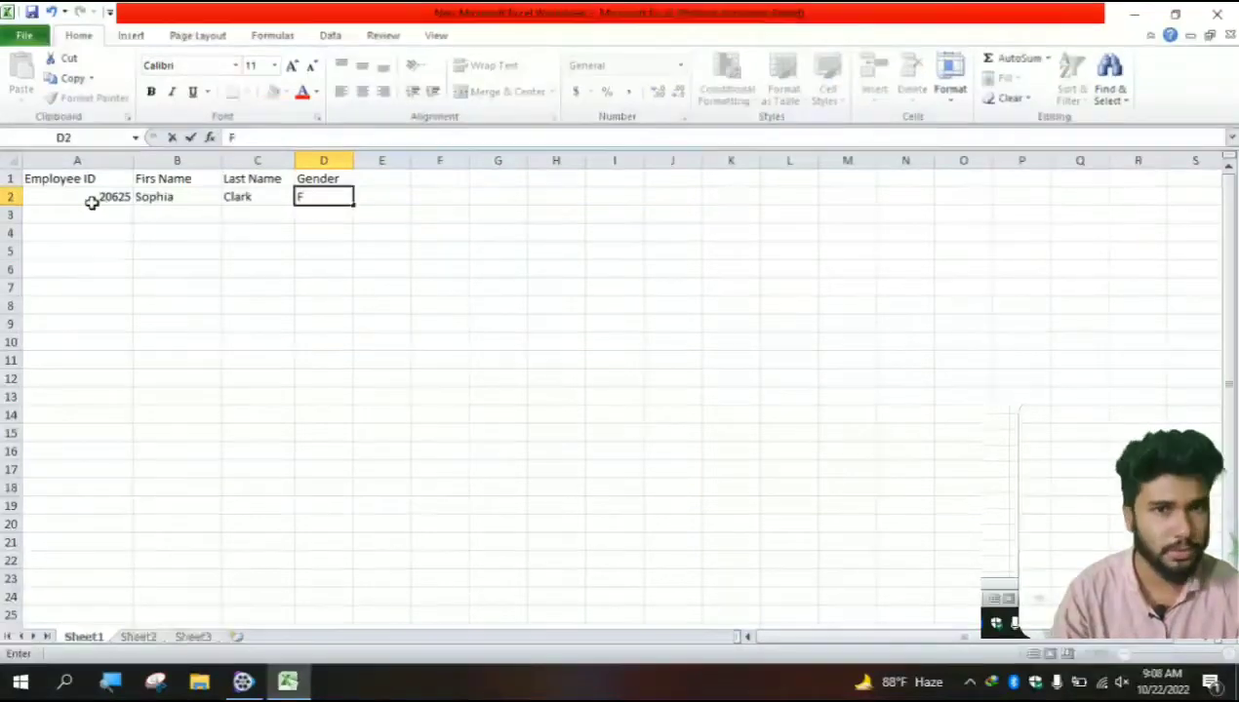
key(Tab)
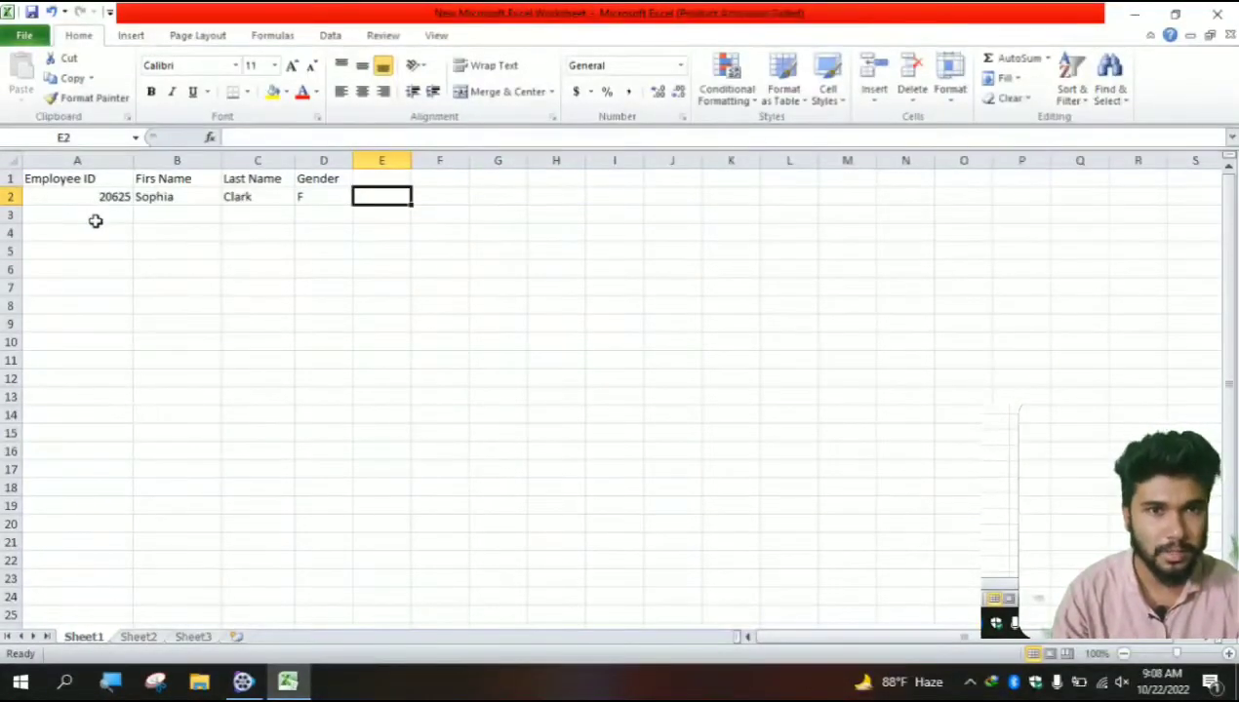
click(96, 218)
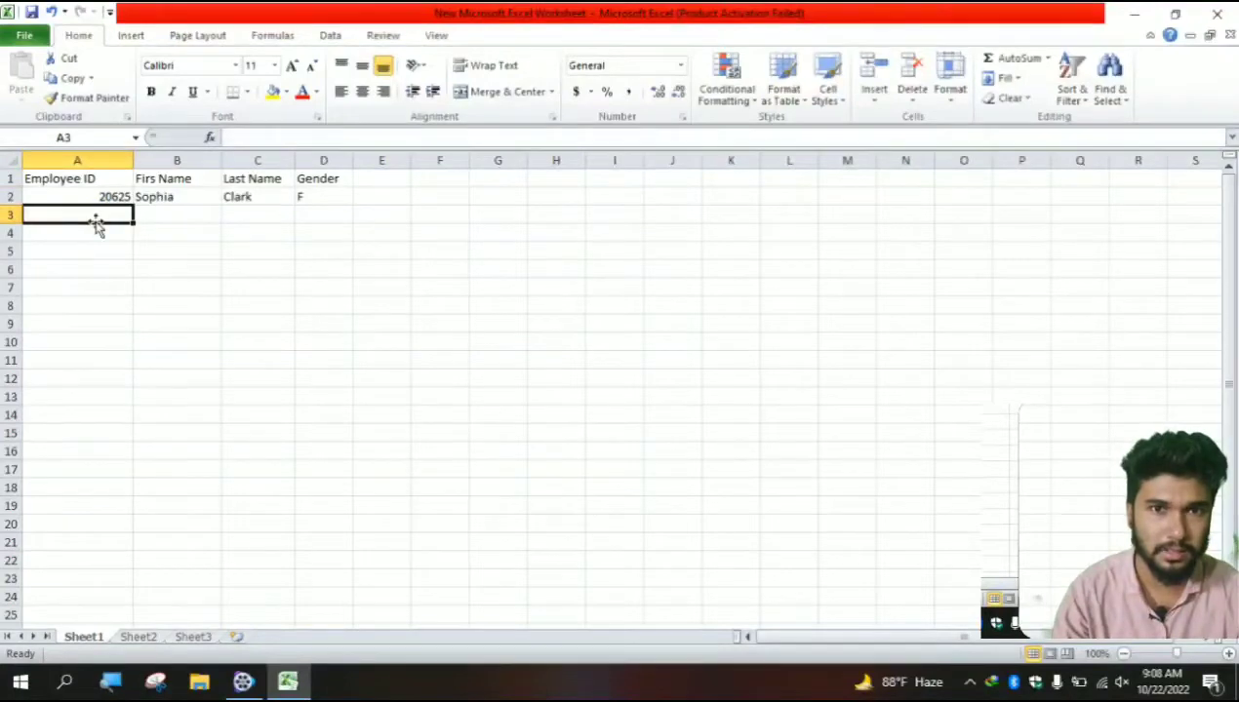
- Give headers A1:D1 middle and center alignment and bold text
drag(63, 179, 321, 179)
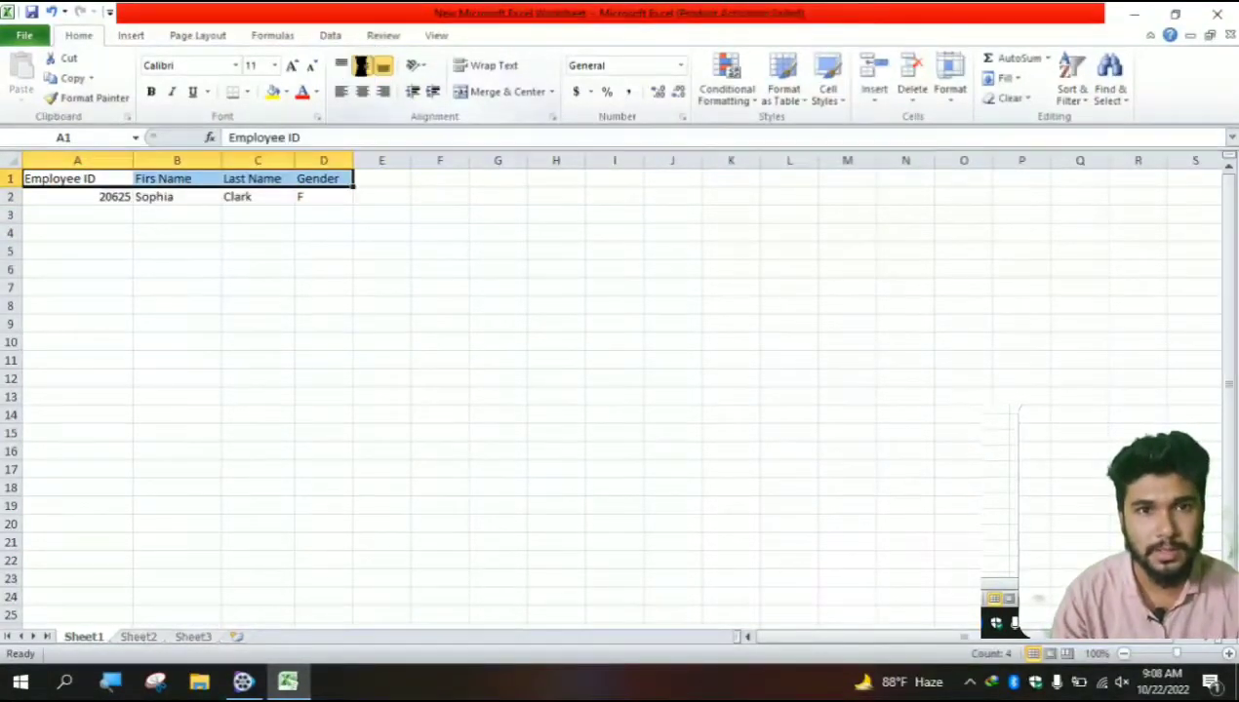
click(361, 65)
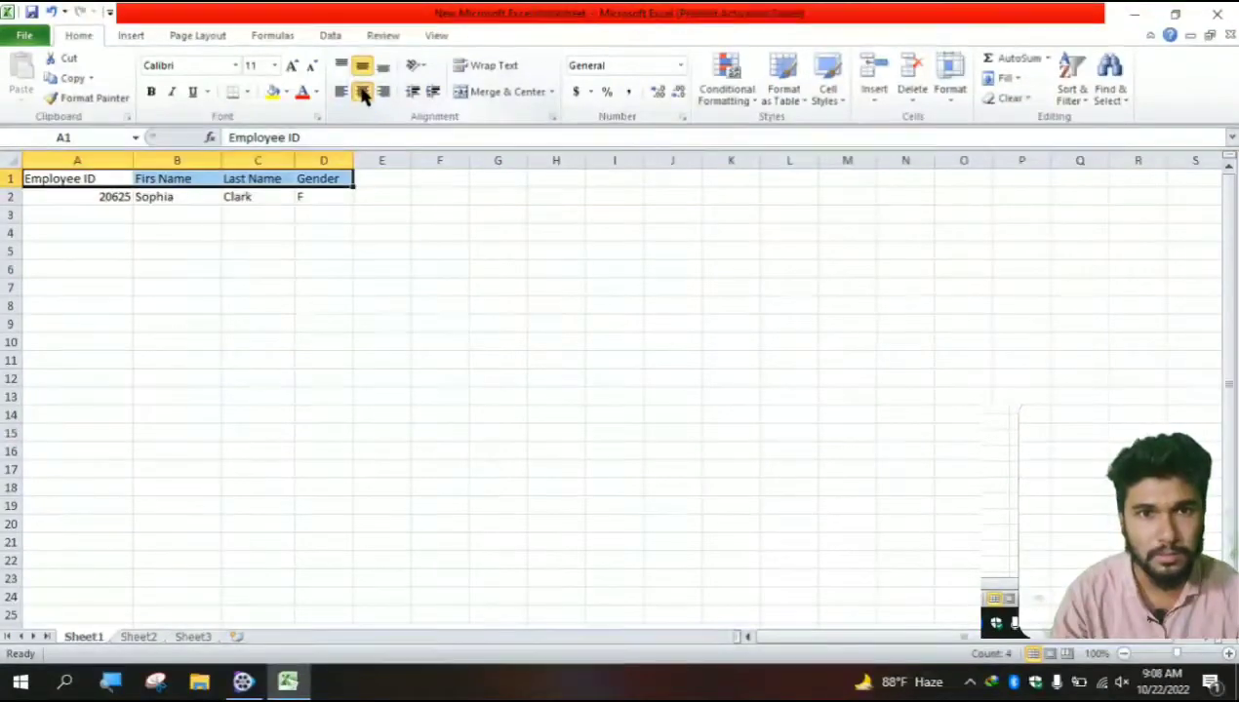
click(362, 92)
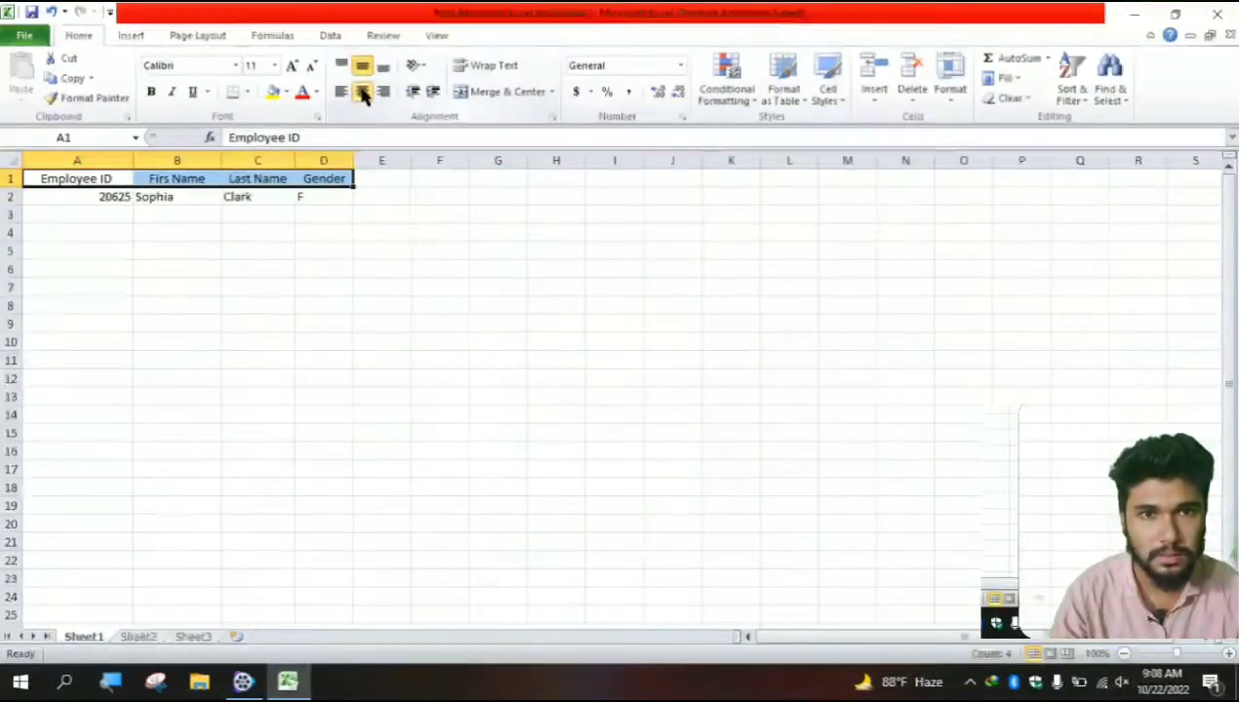
click(152, 93)
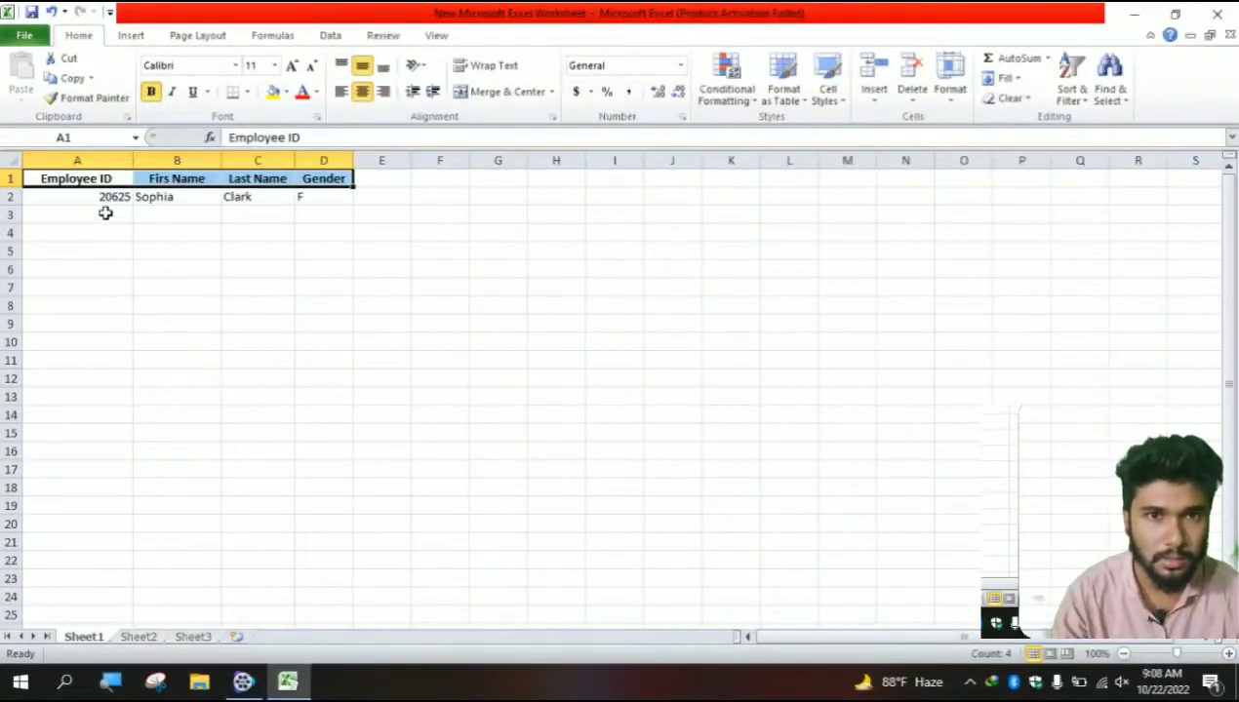
drag(89, 199, 299, 199)
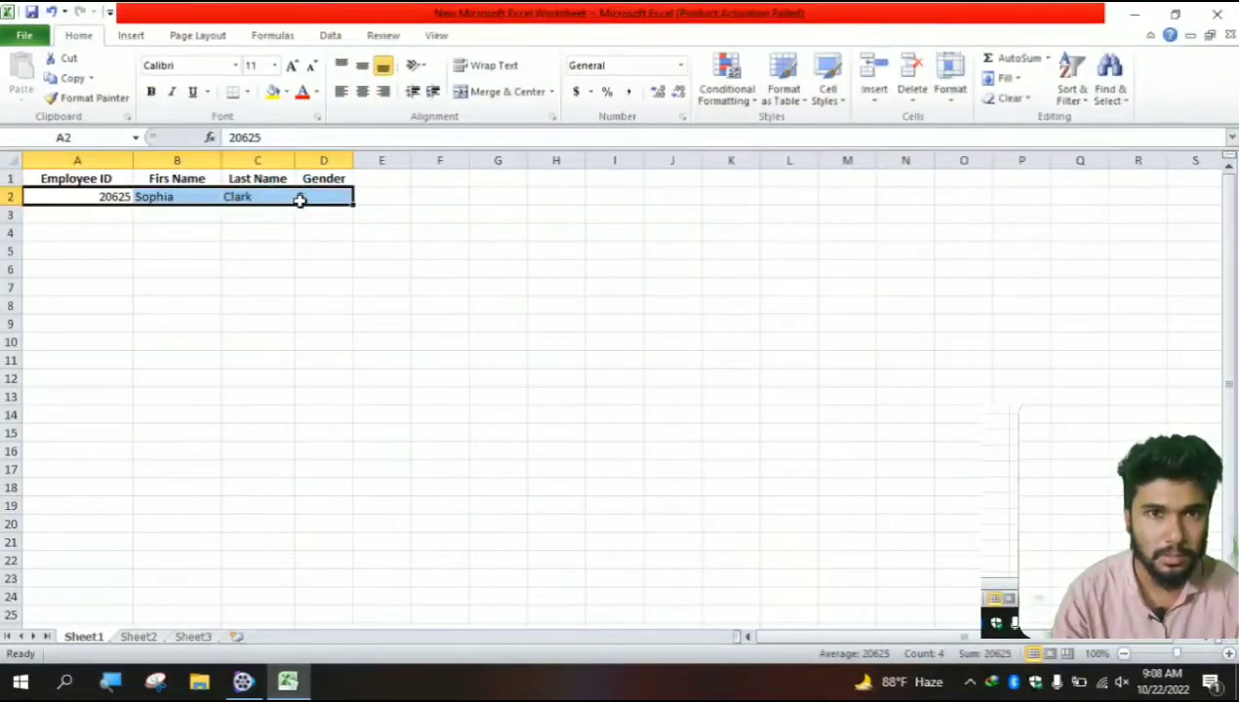
click(70, 223)
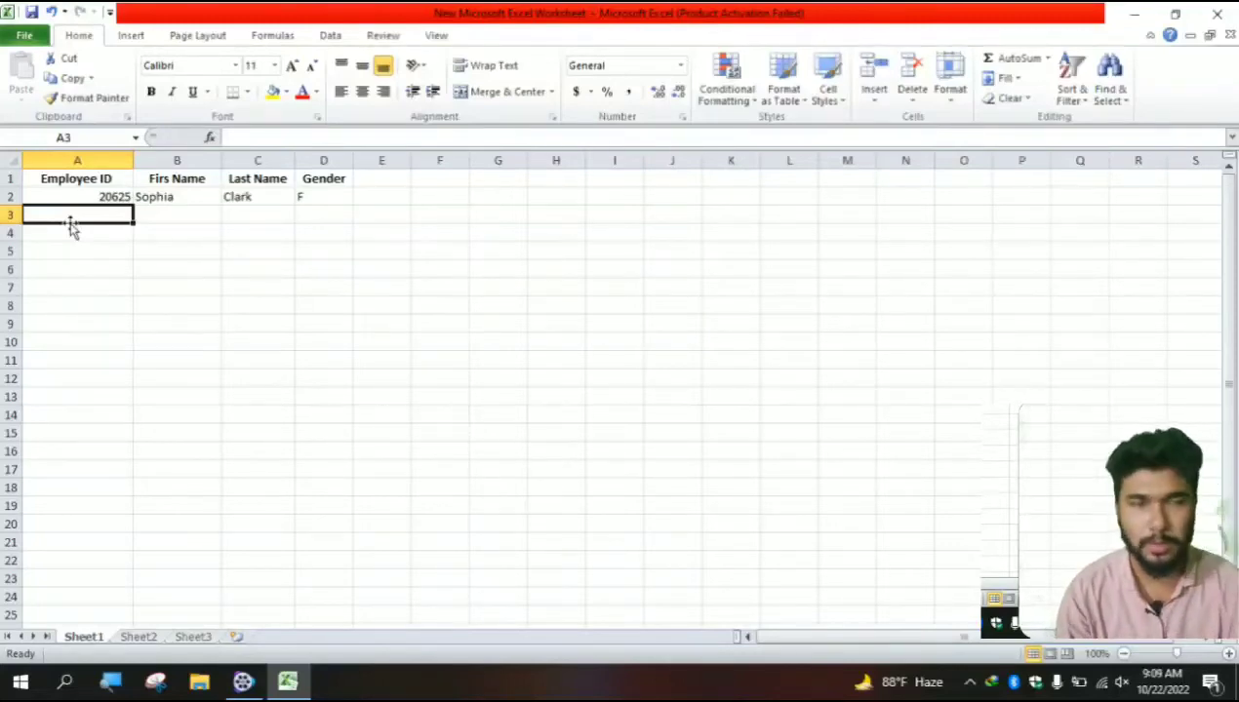
text(20469)
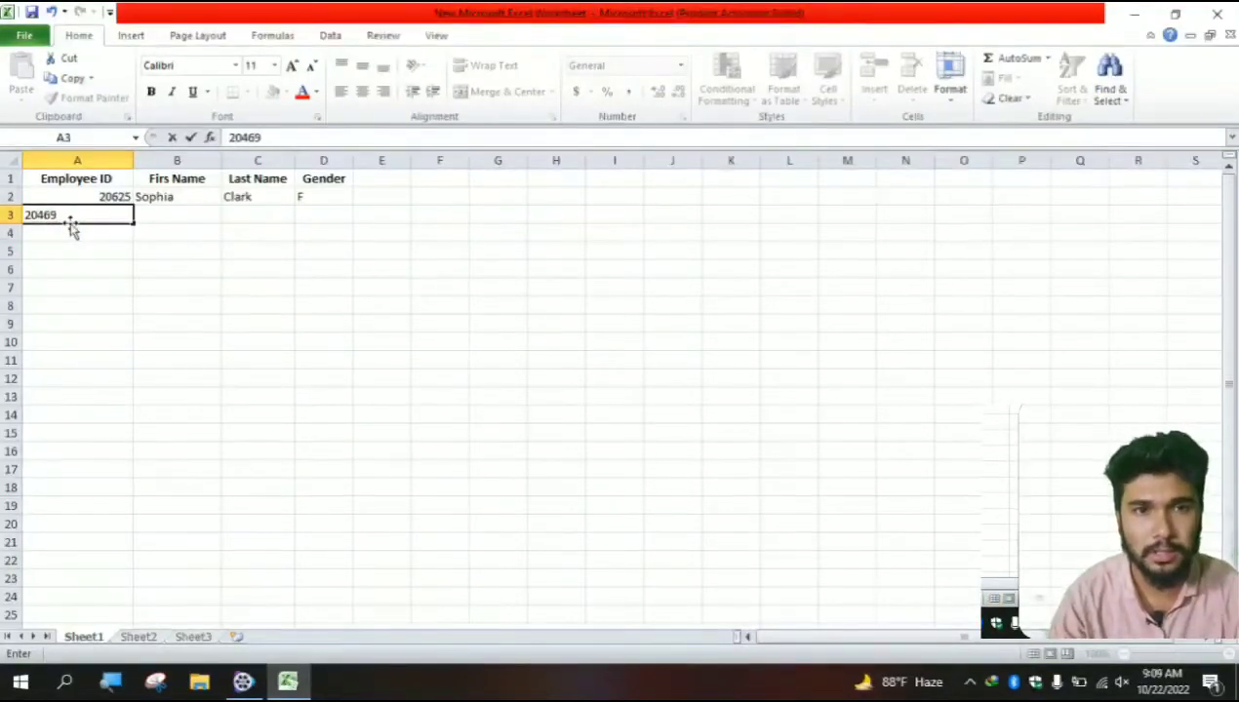
text(5)
key(Tab)
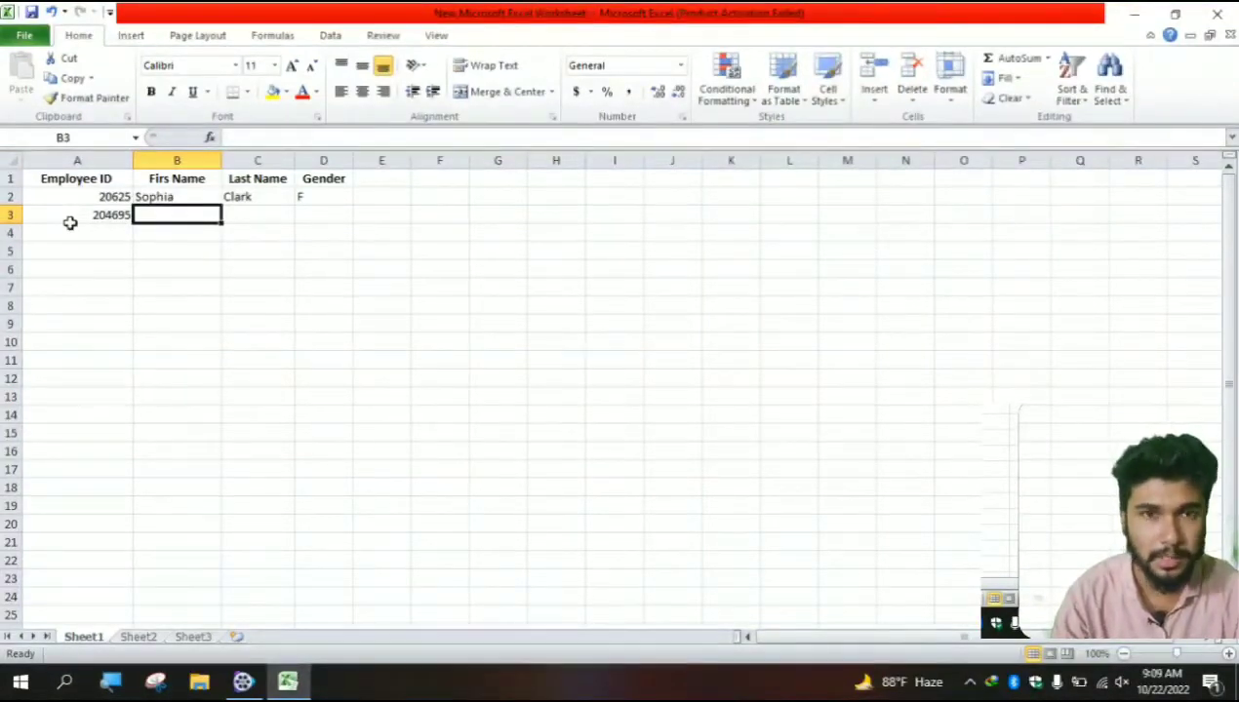
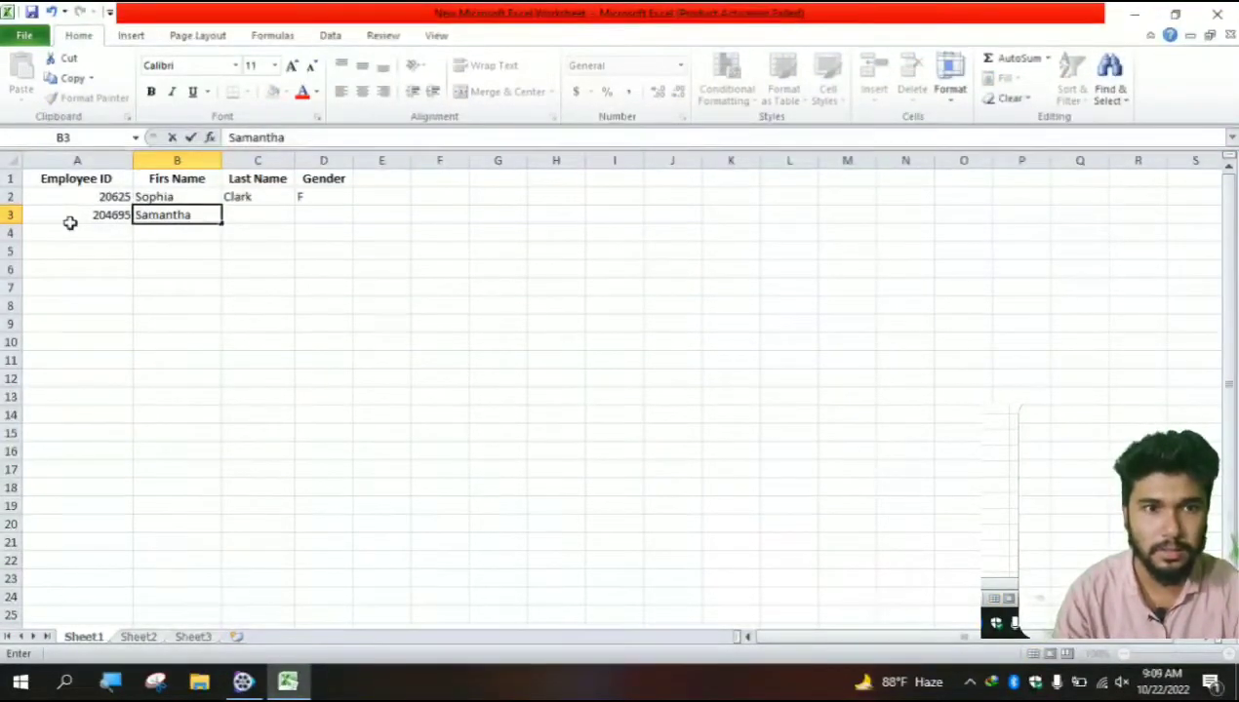
key(Tab)
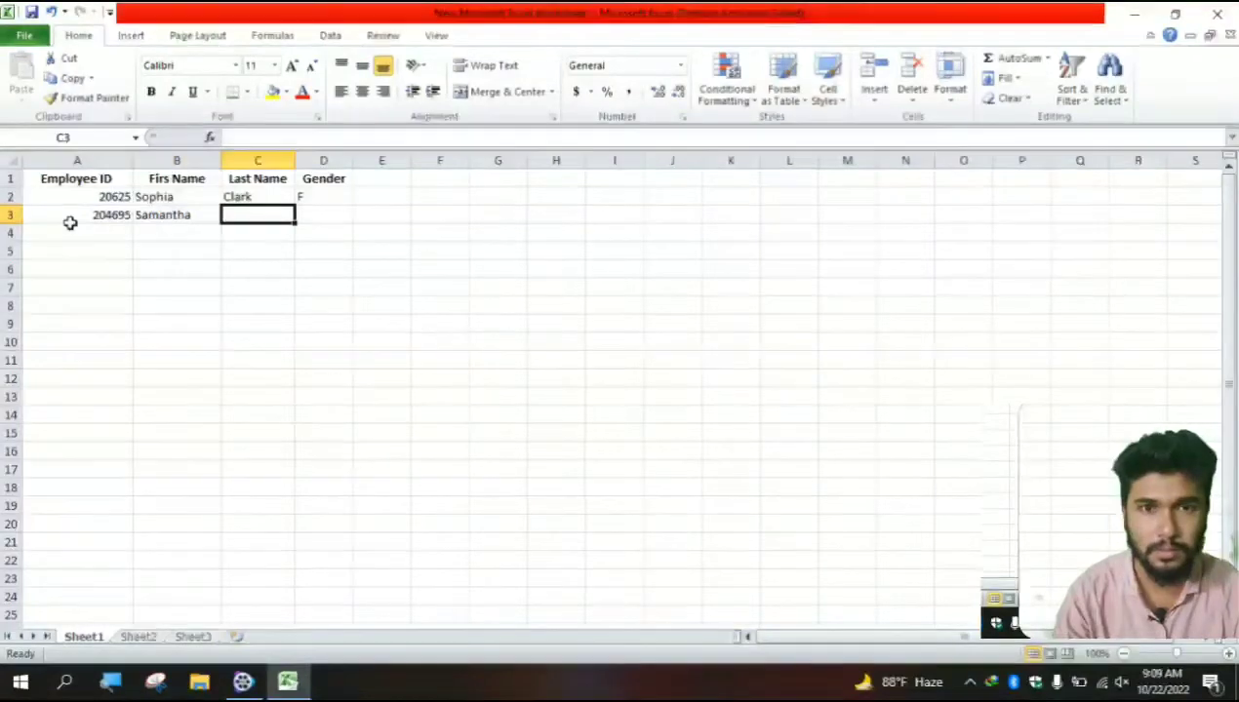
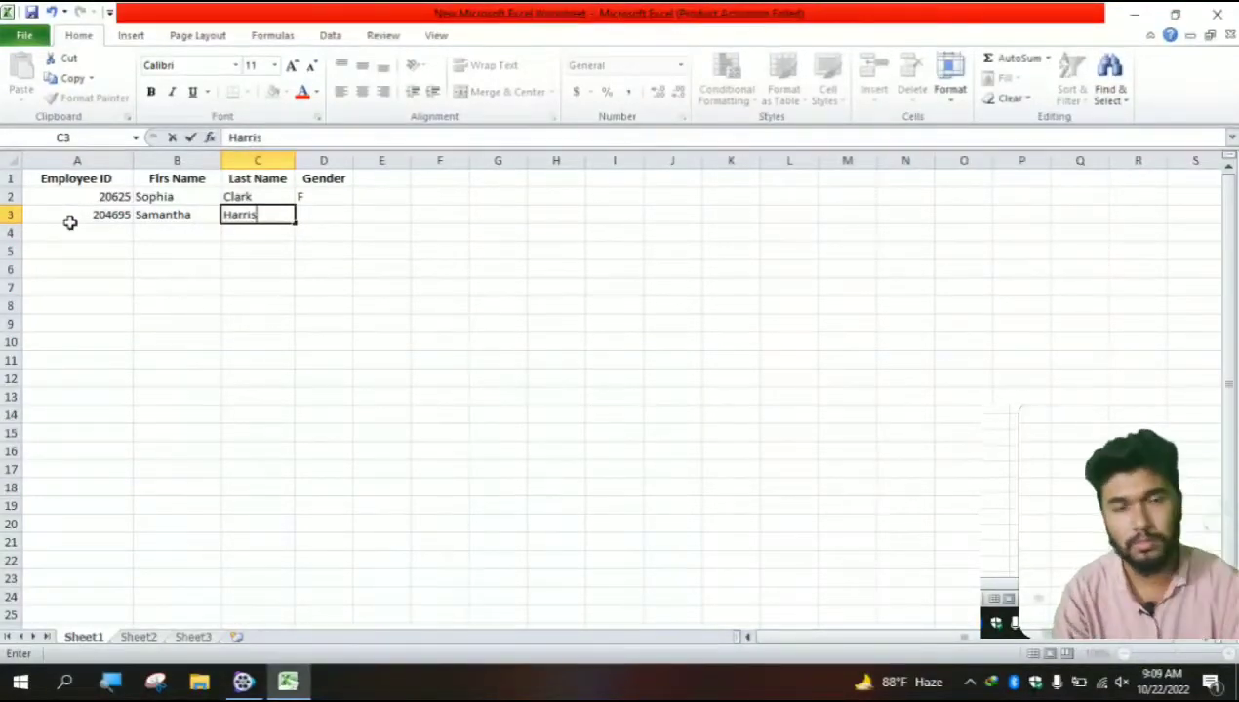
key(Tab)
text(f)
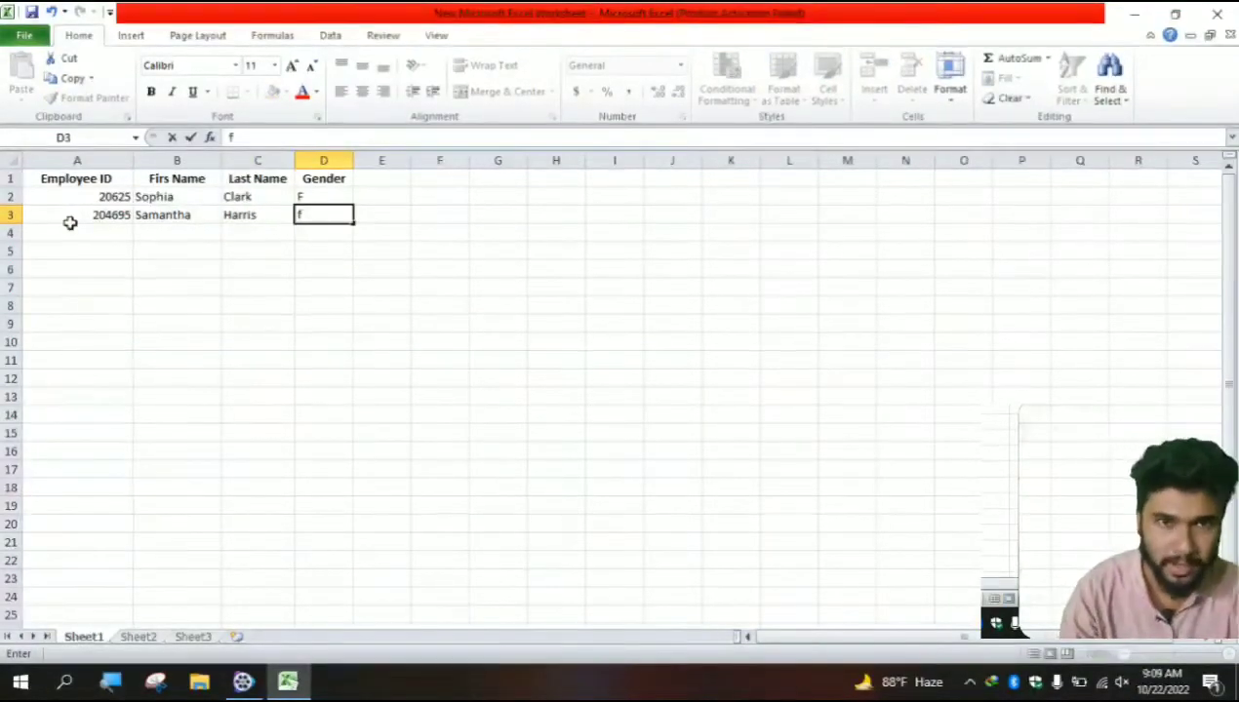
key(BackSpace)
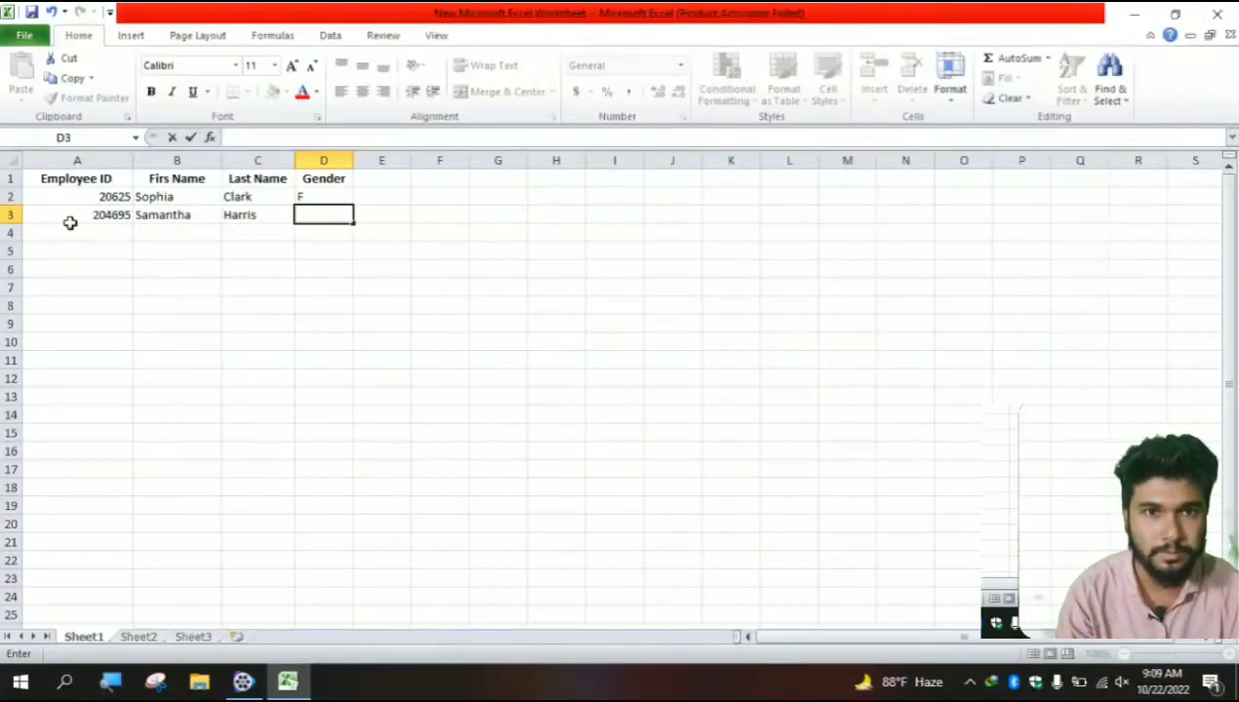
text(F)
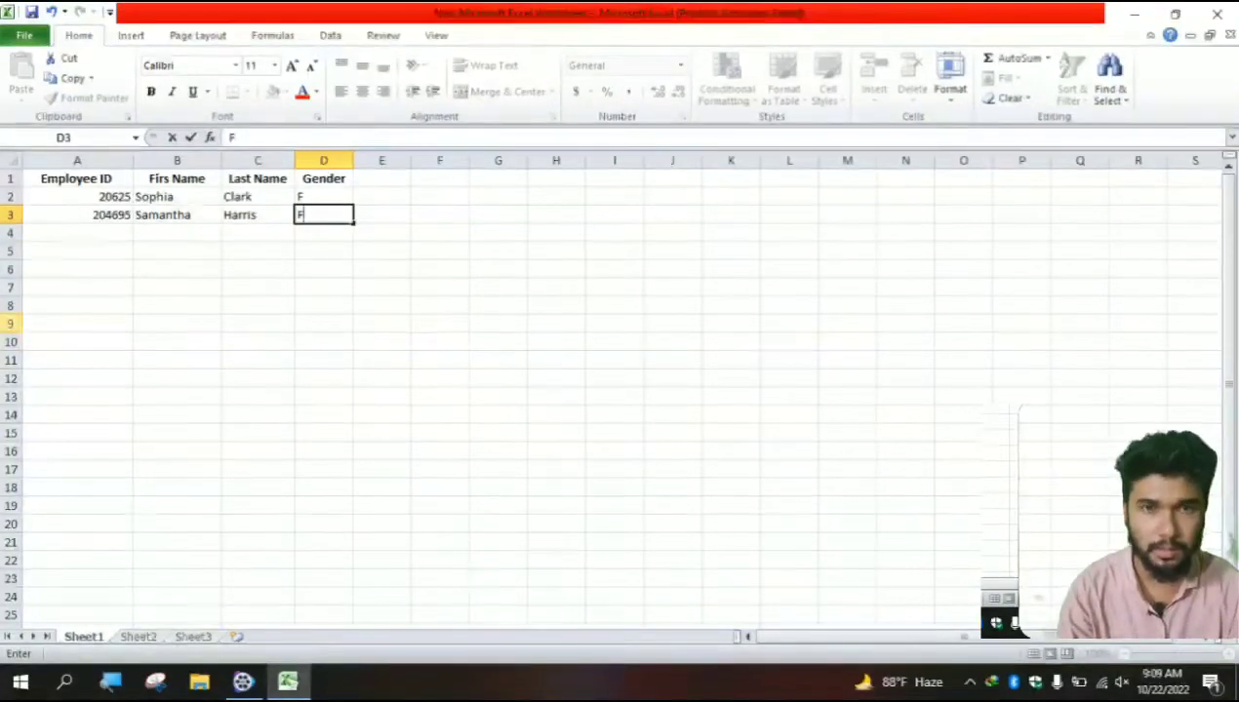
click(107, 232)
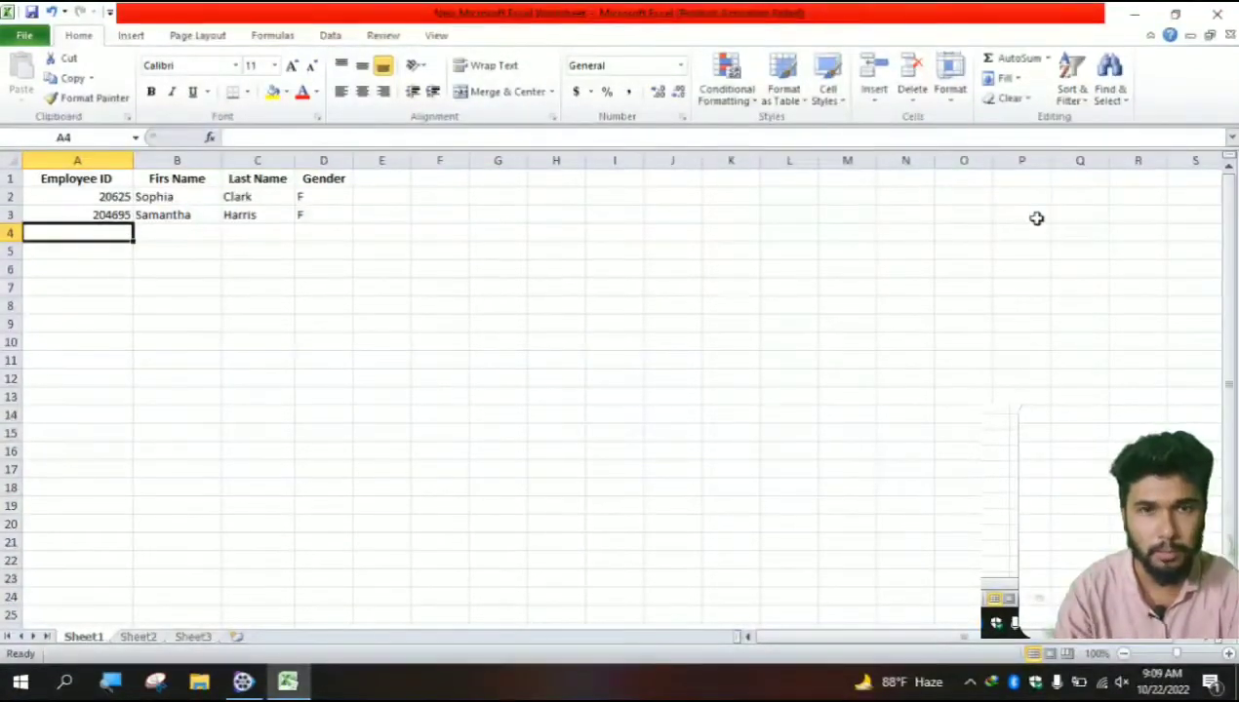
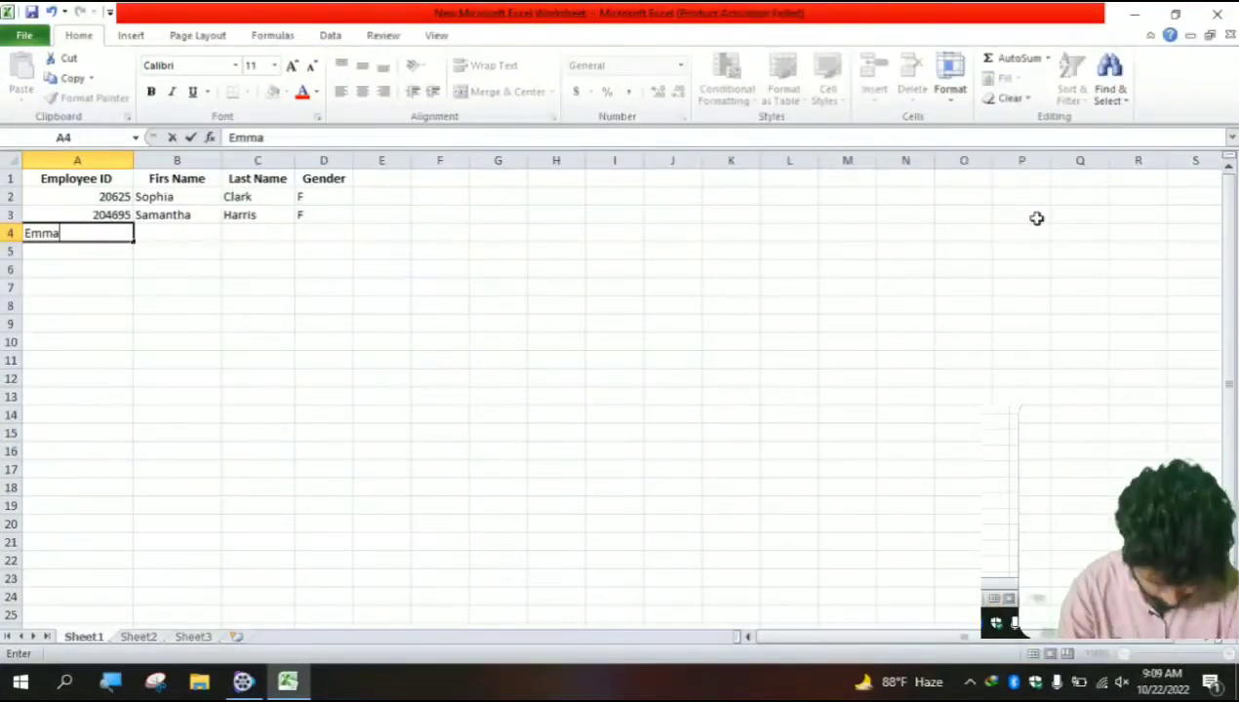
key(Tab)
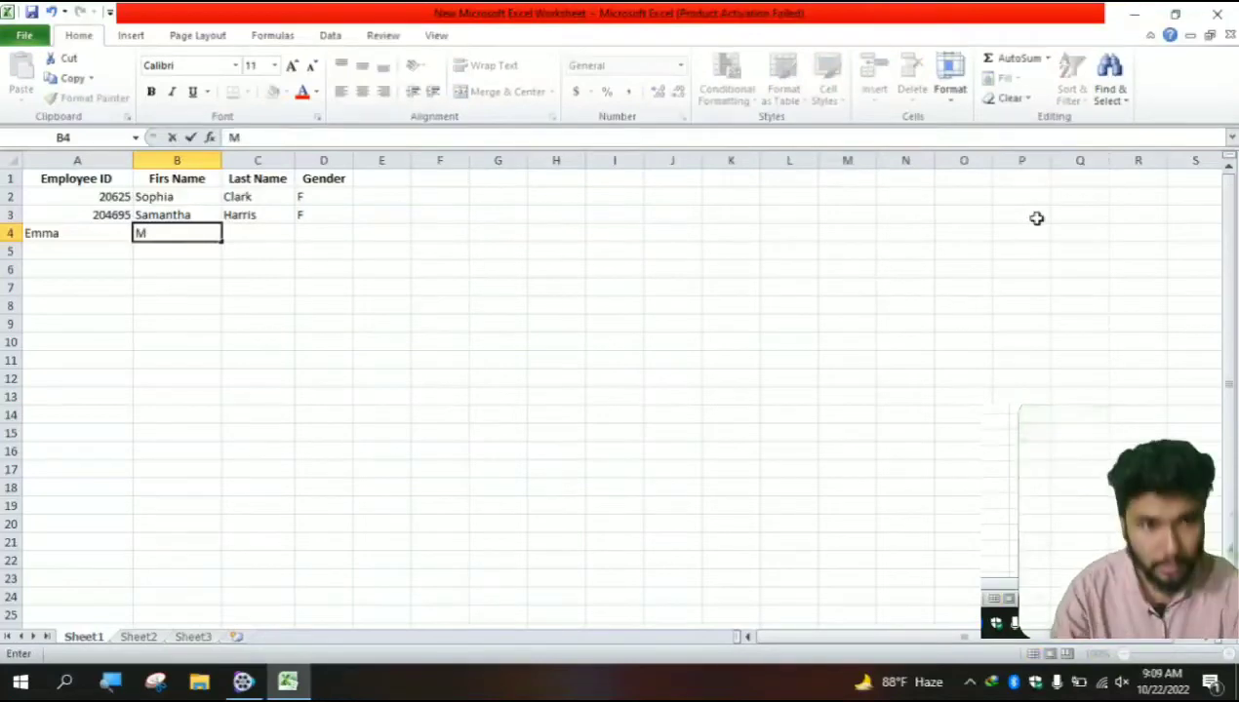
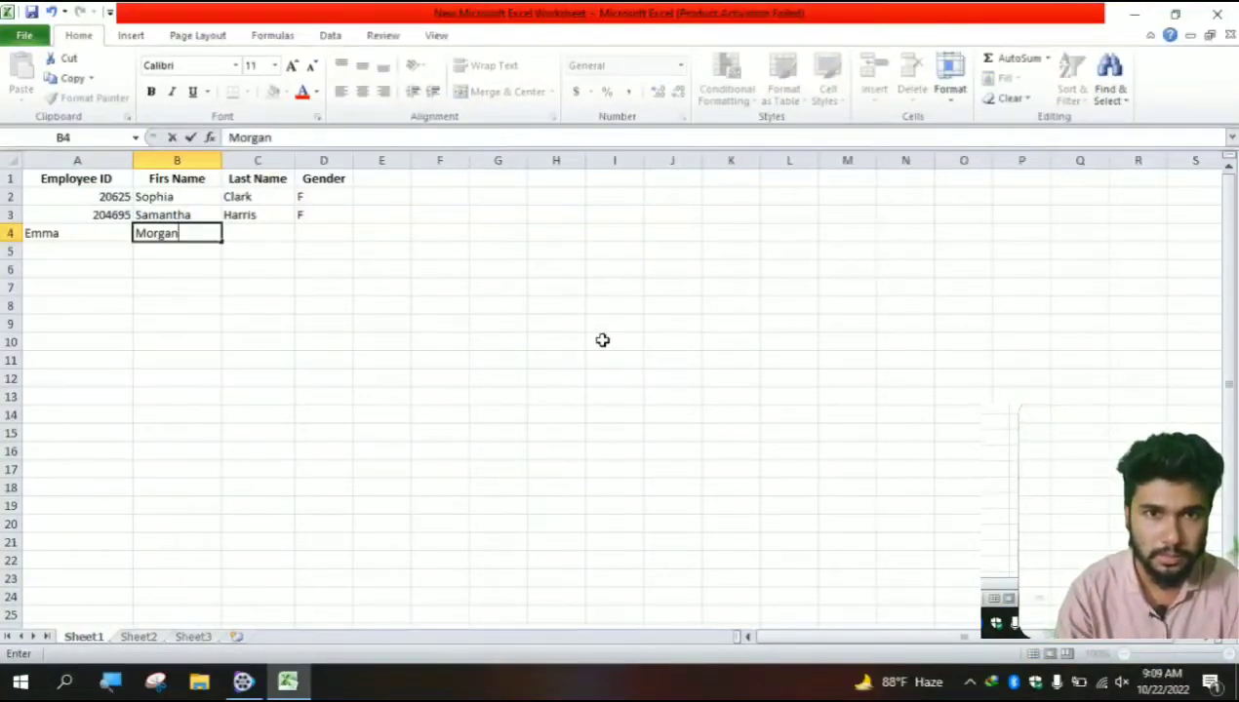
drag(86, 233, 142, 231)
key(ctrl+c)
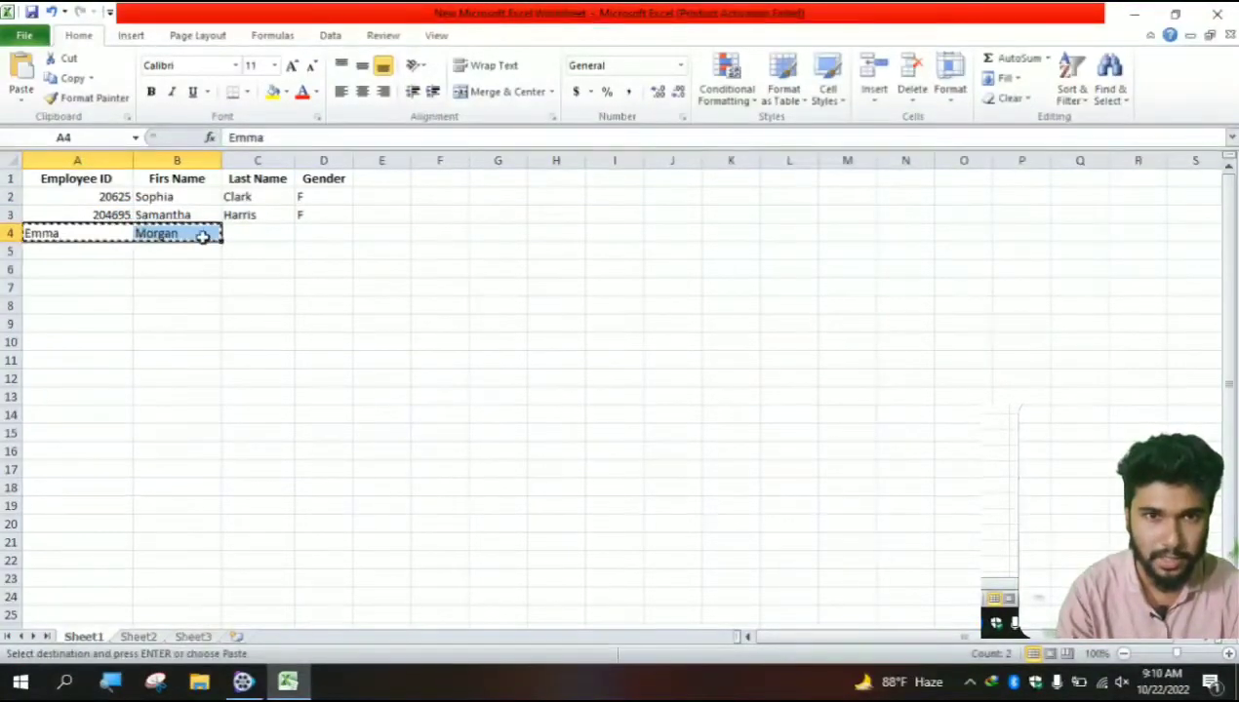
click(202, 235)
key(ctrl+v)
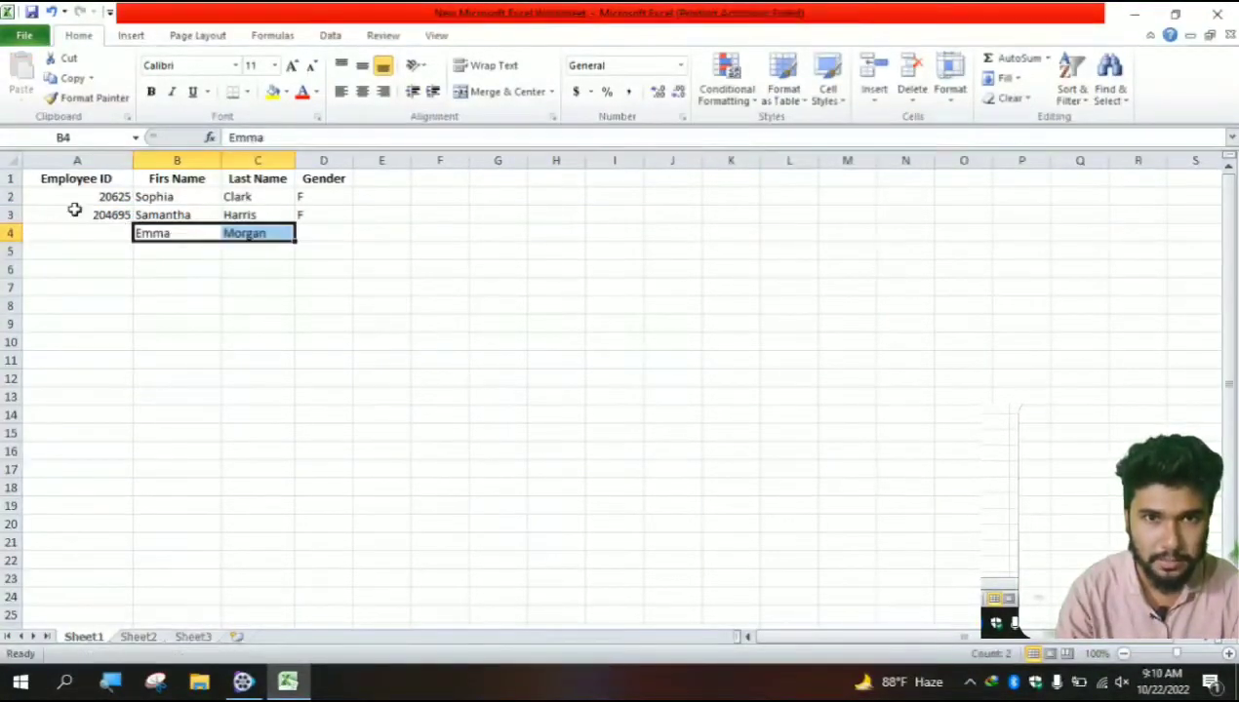
click(84, 250)
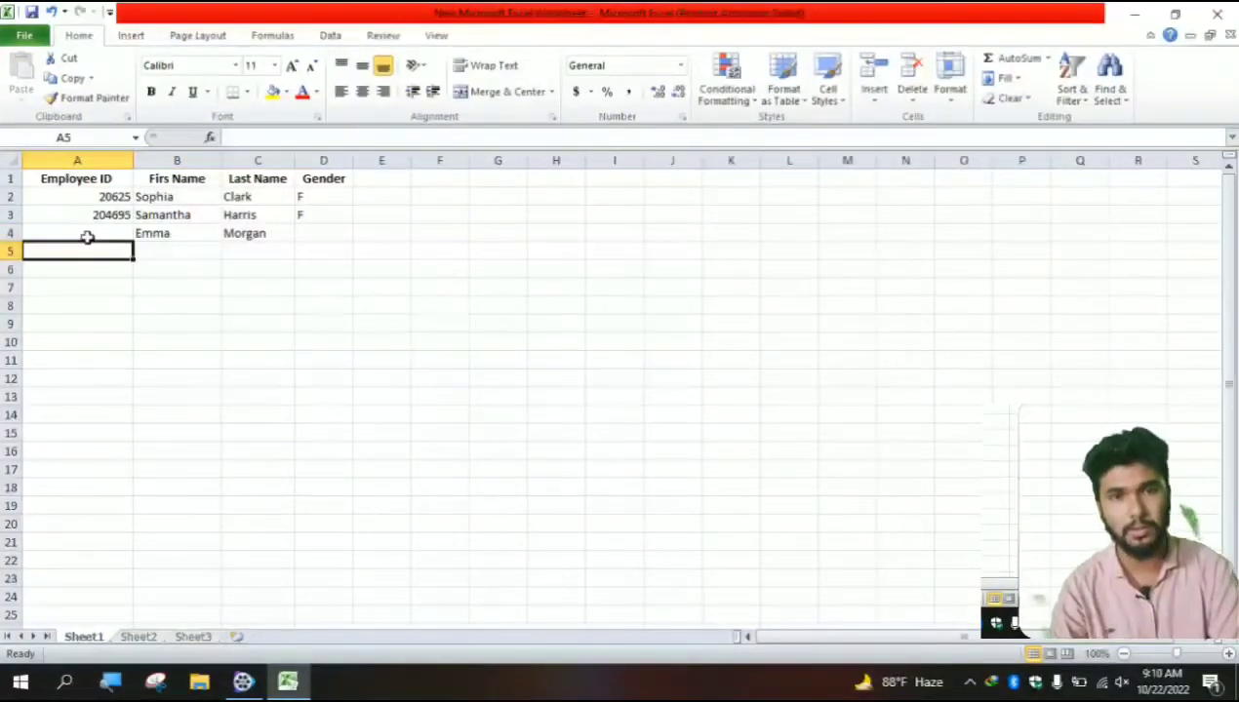
click(87, 235)
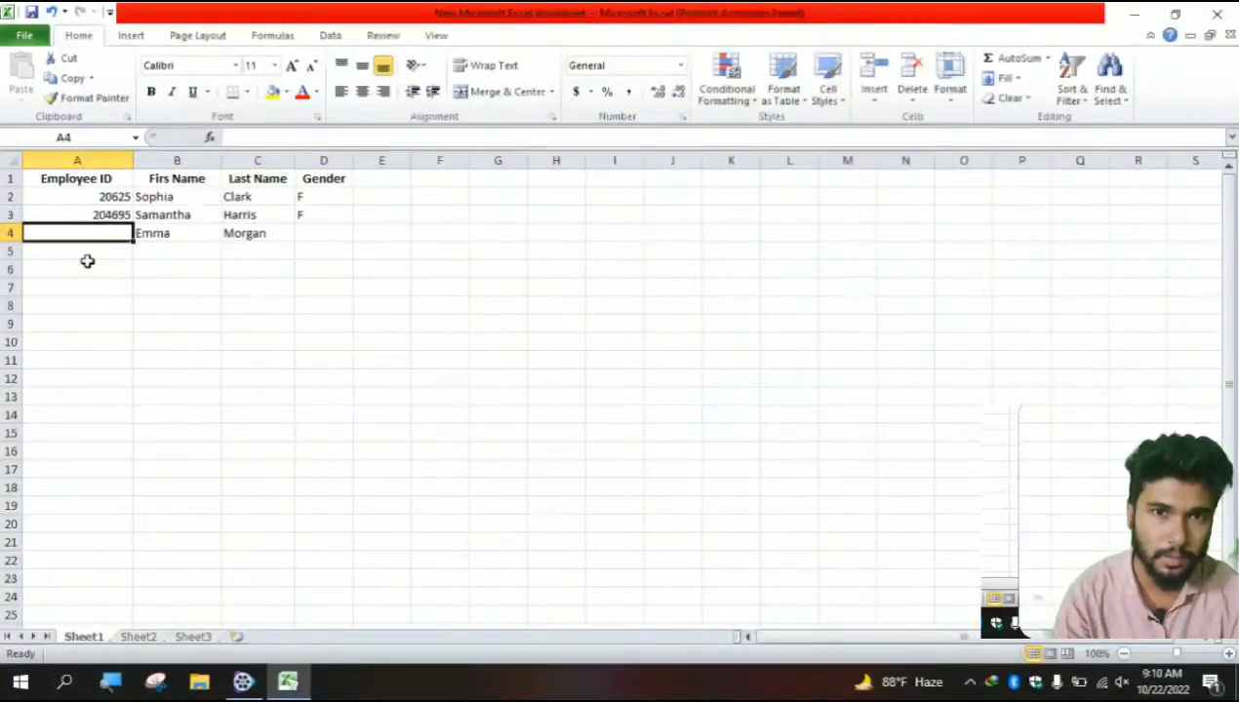
- Enter IDs 20462, 20459 and 20470 in cells A2, A3 and A4
click(110, 195)
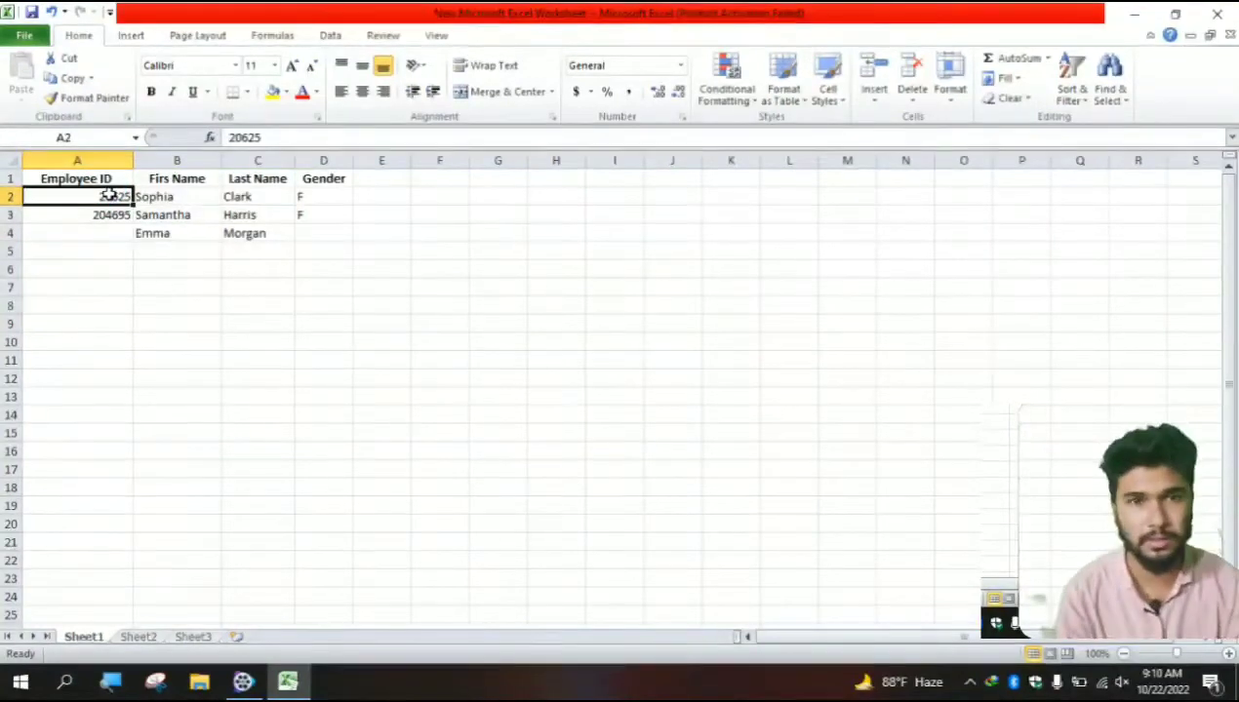
text(204)
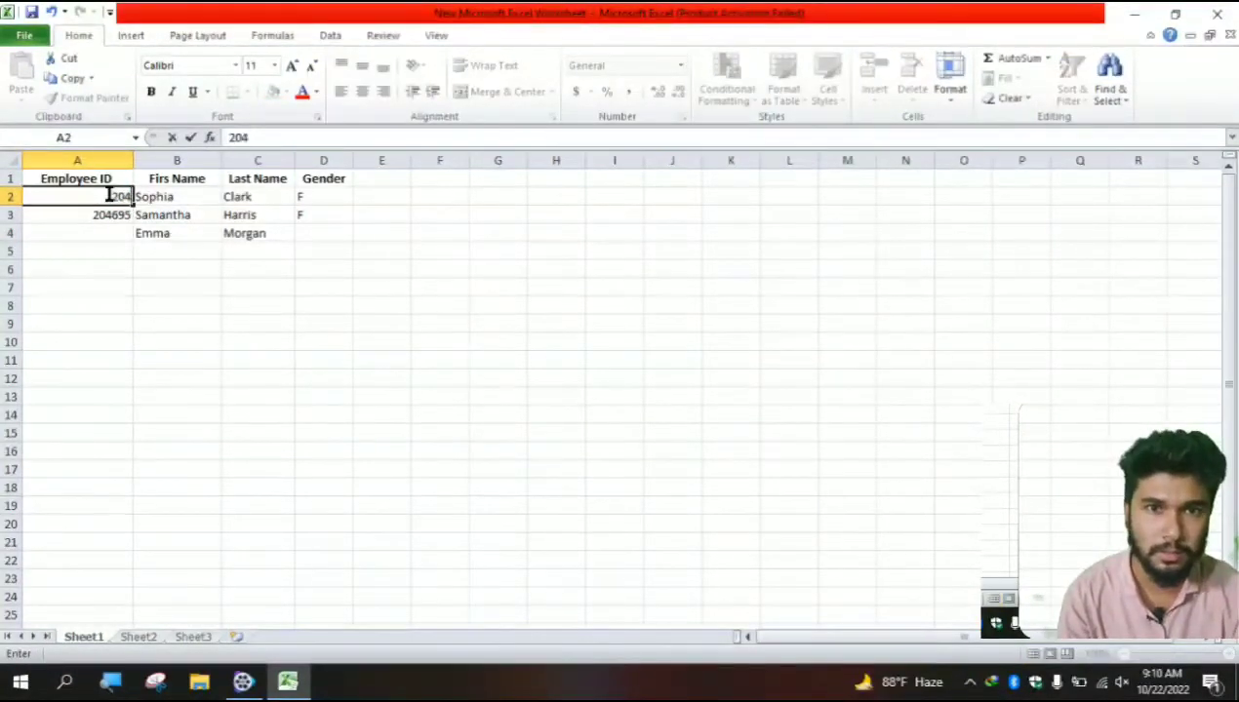
text(62)
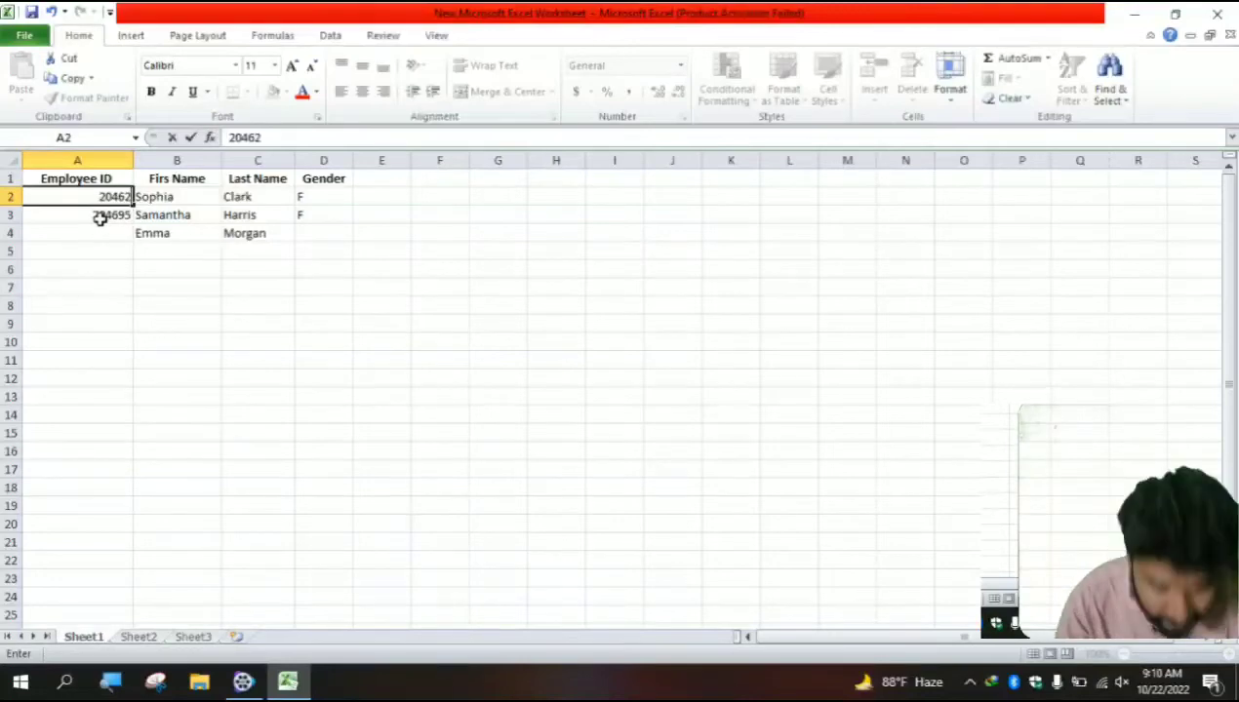
click(99, 217)
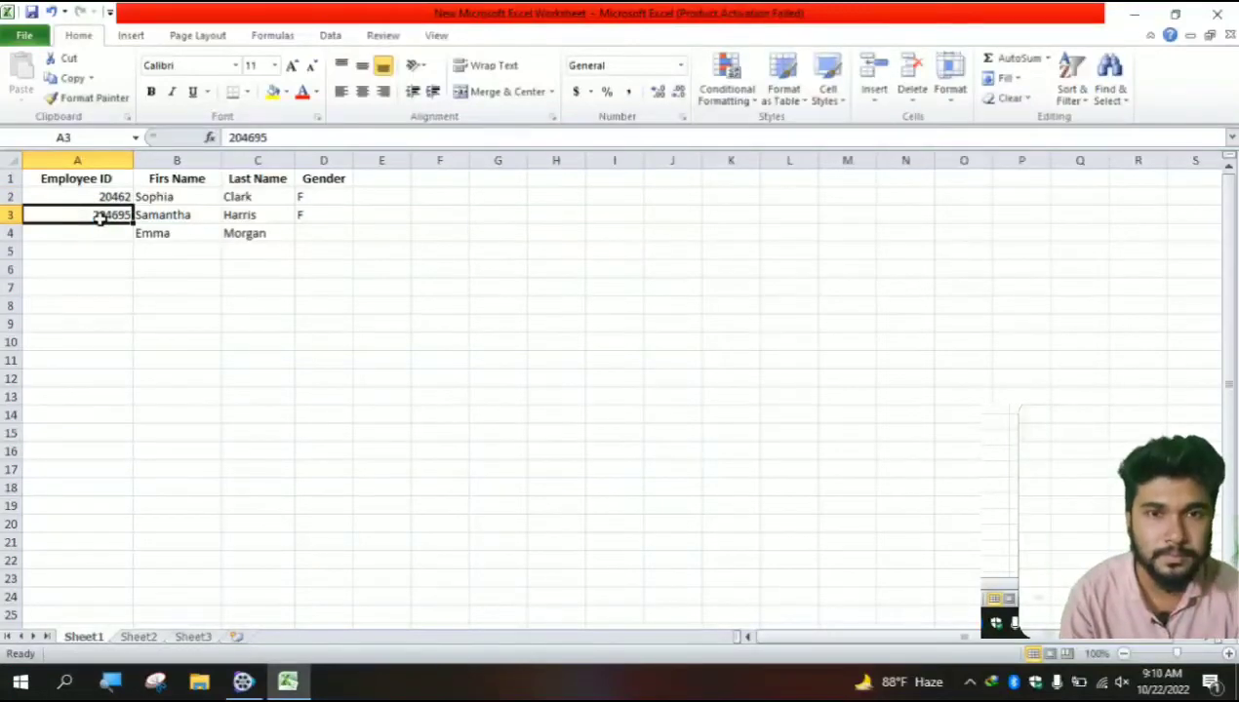
text(2045)
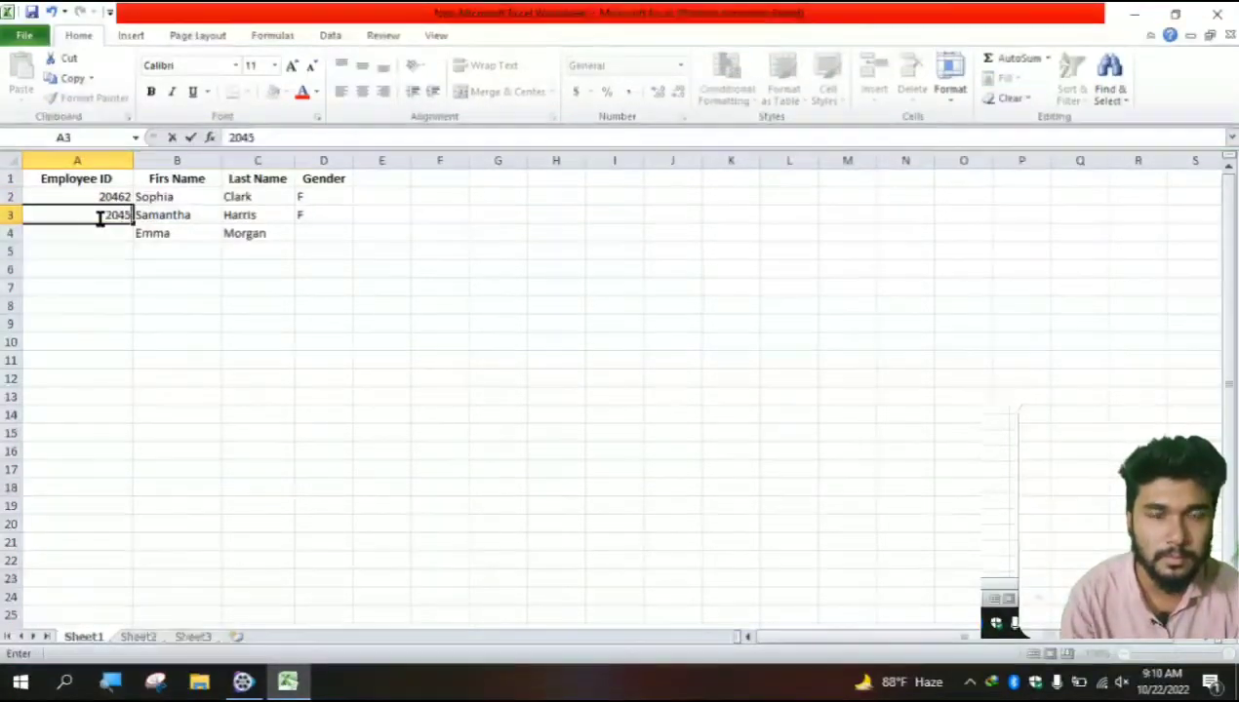
text(9)
click(183, 264)
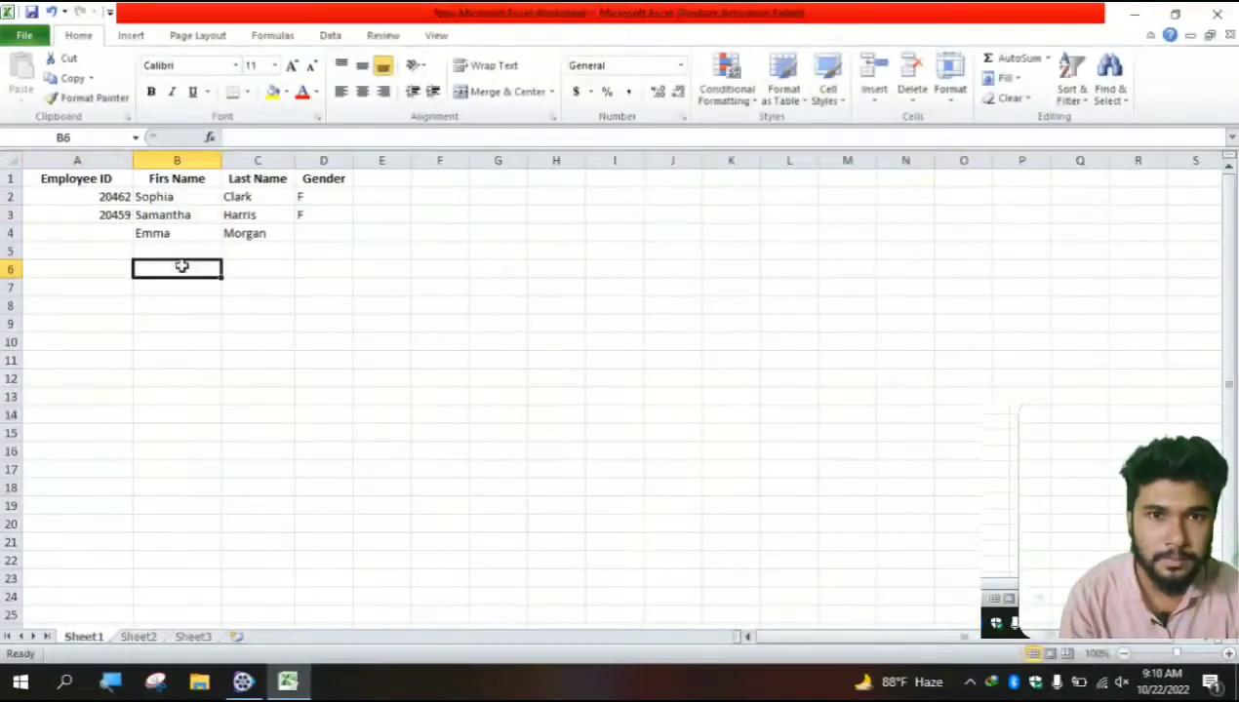
click(107, 232)
text(20)
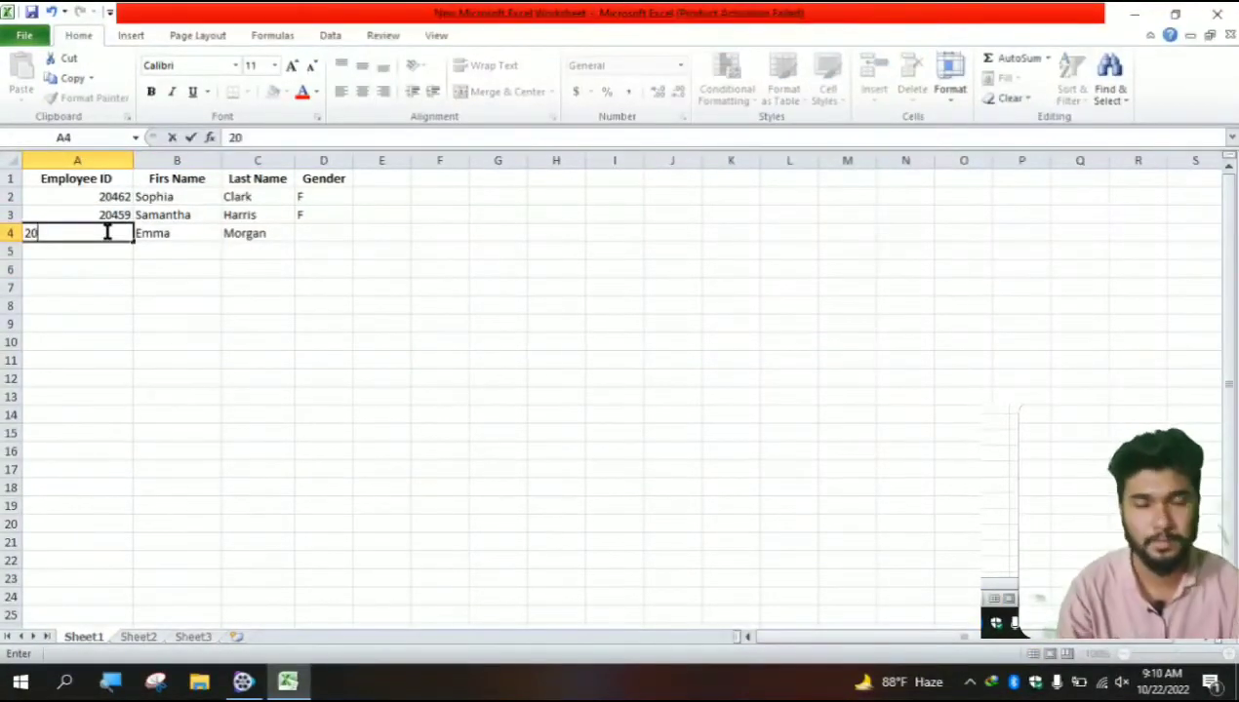
text(47)
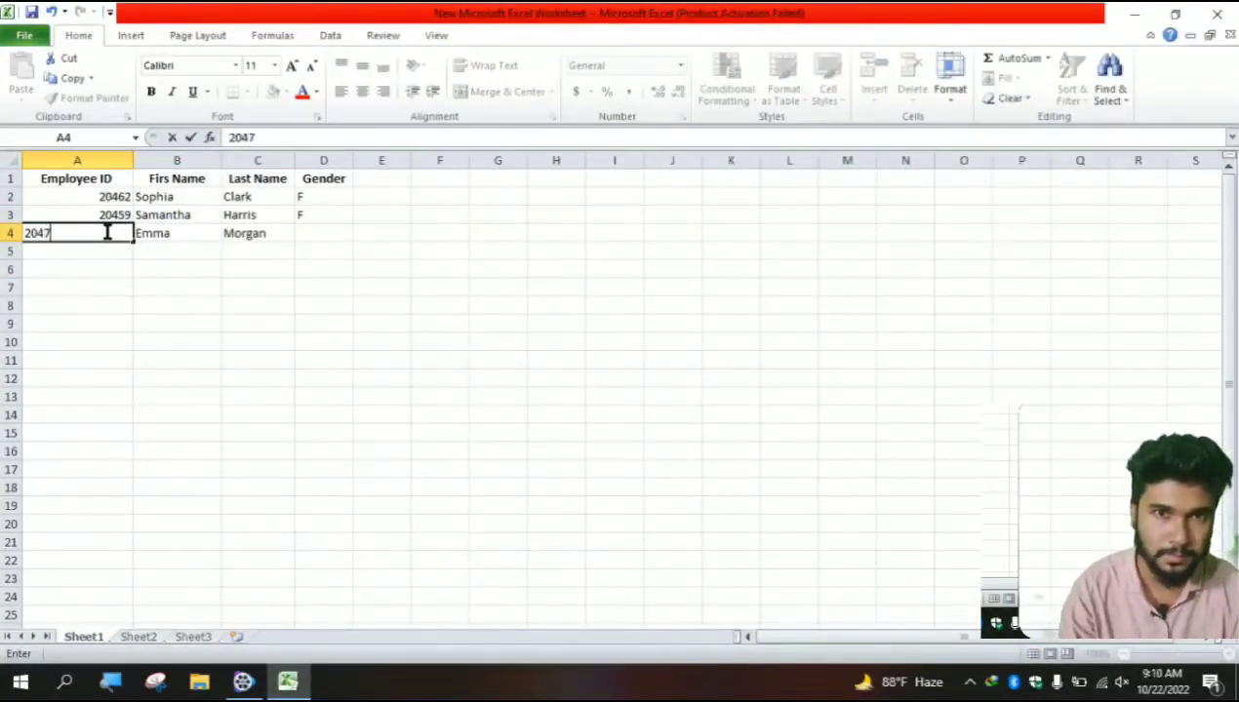
text(0)
click(95, 245)
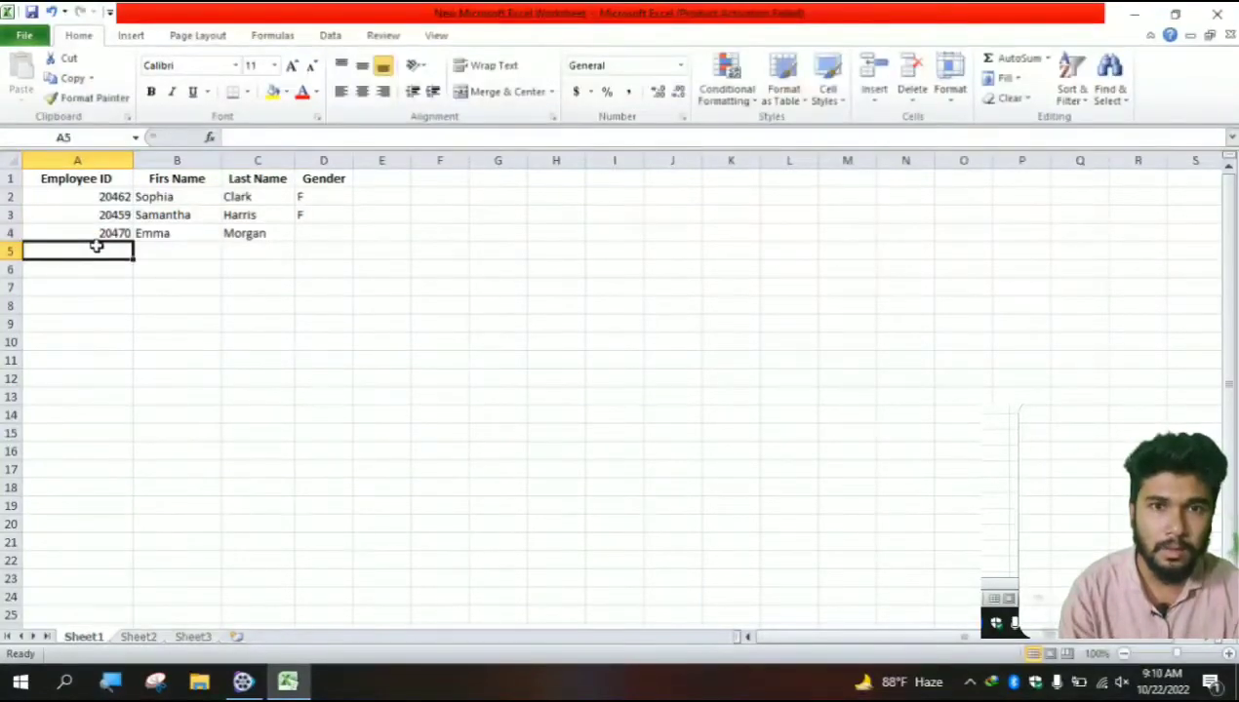
text(20)
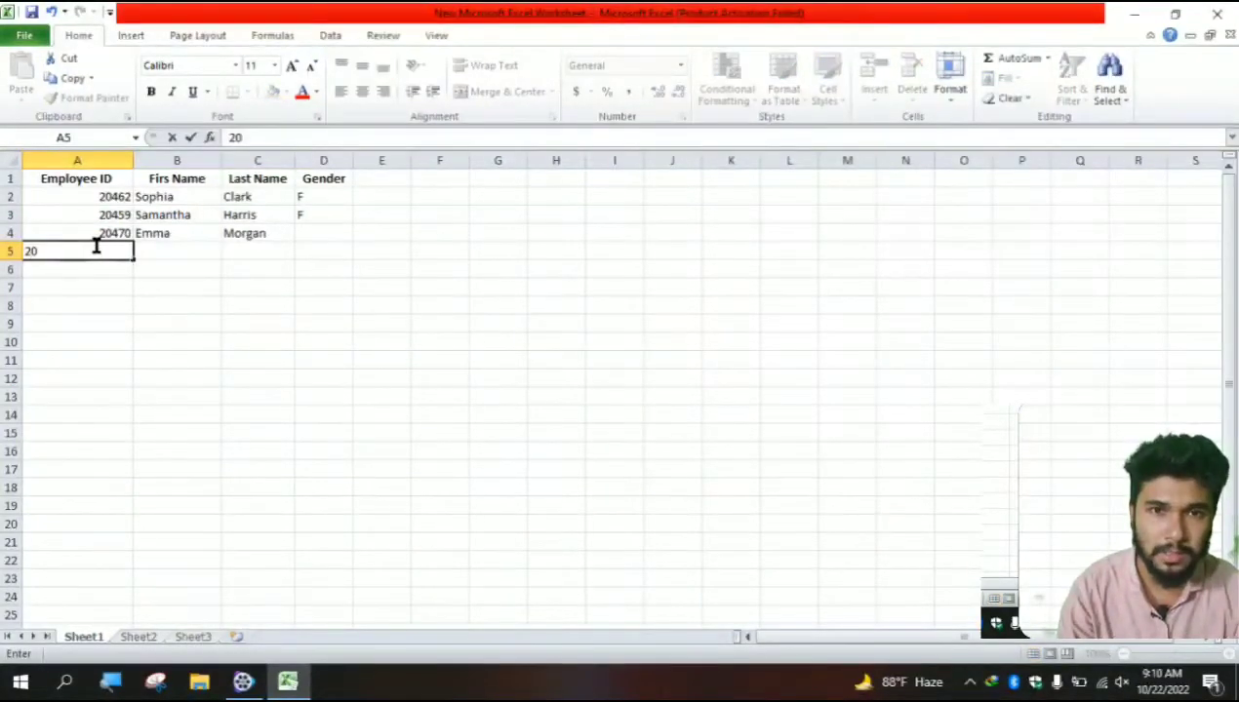
text(4)
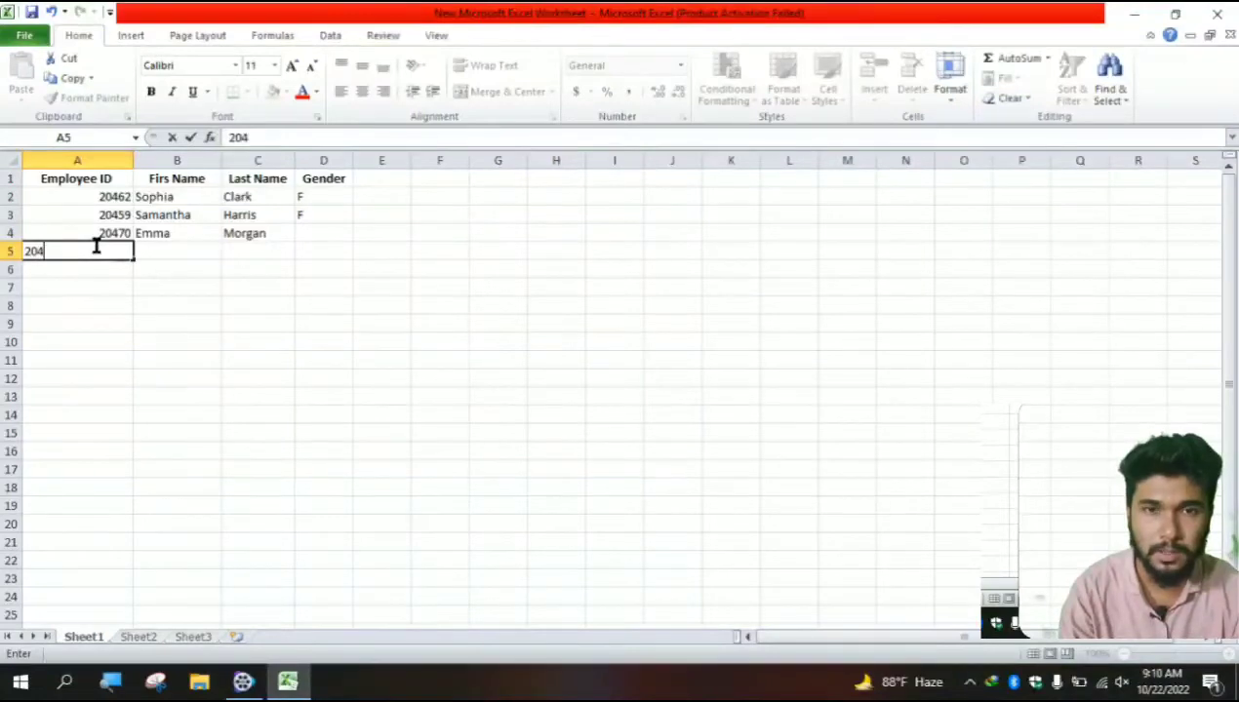
text(0)
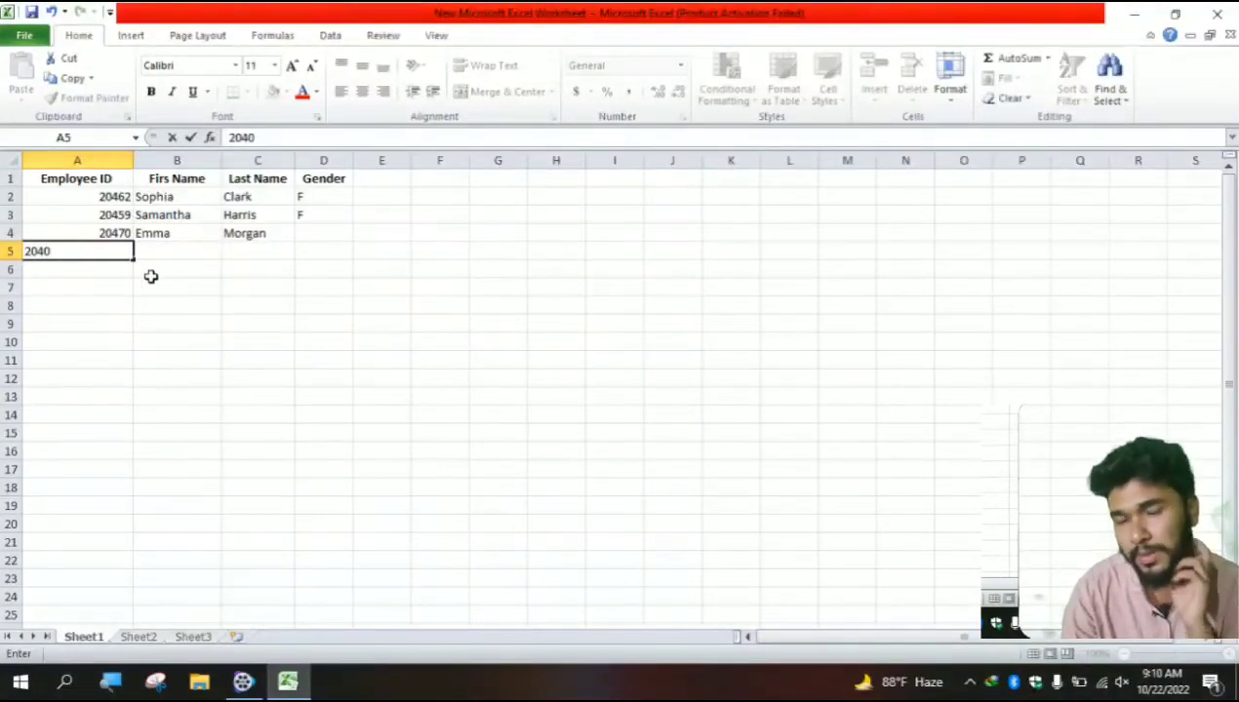
key(BackSpace)
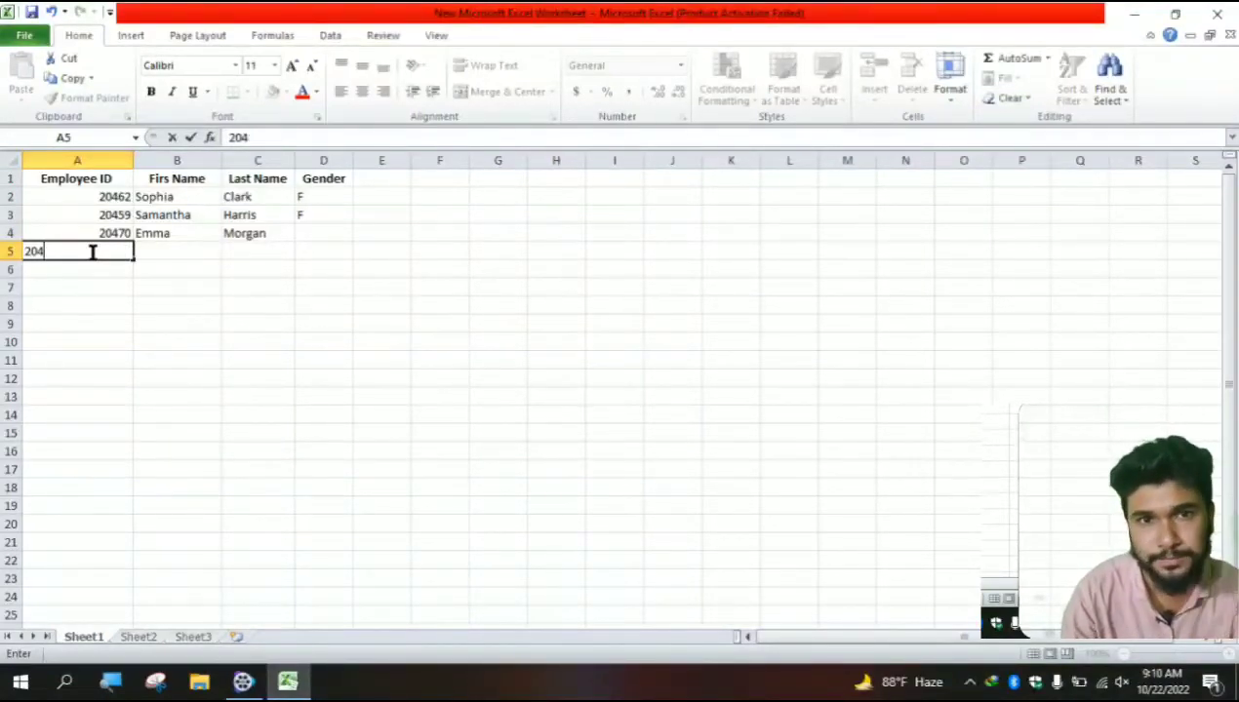
text(80)
click(177, 247)
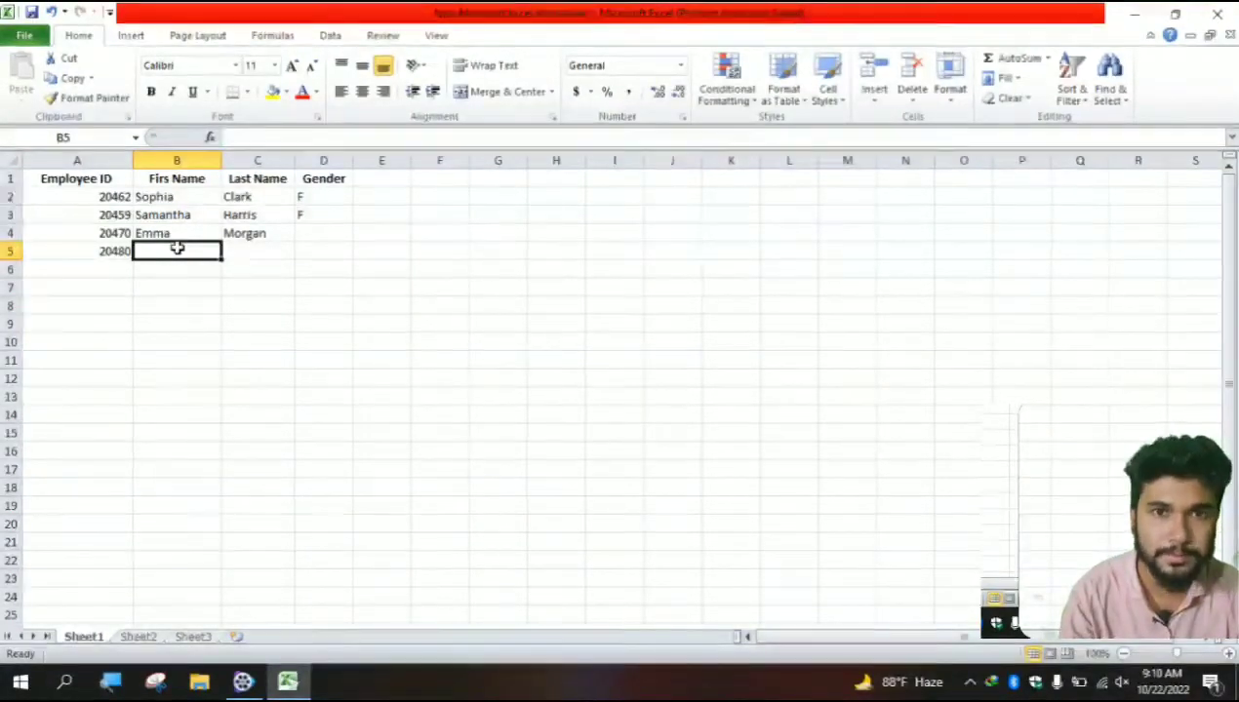
text(O)
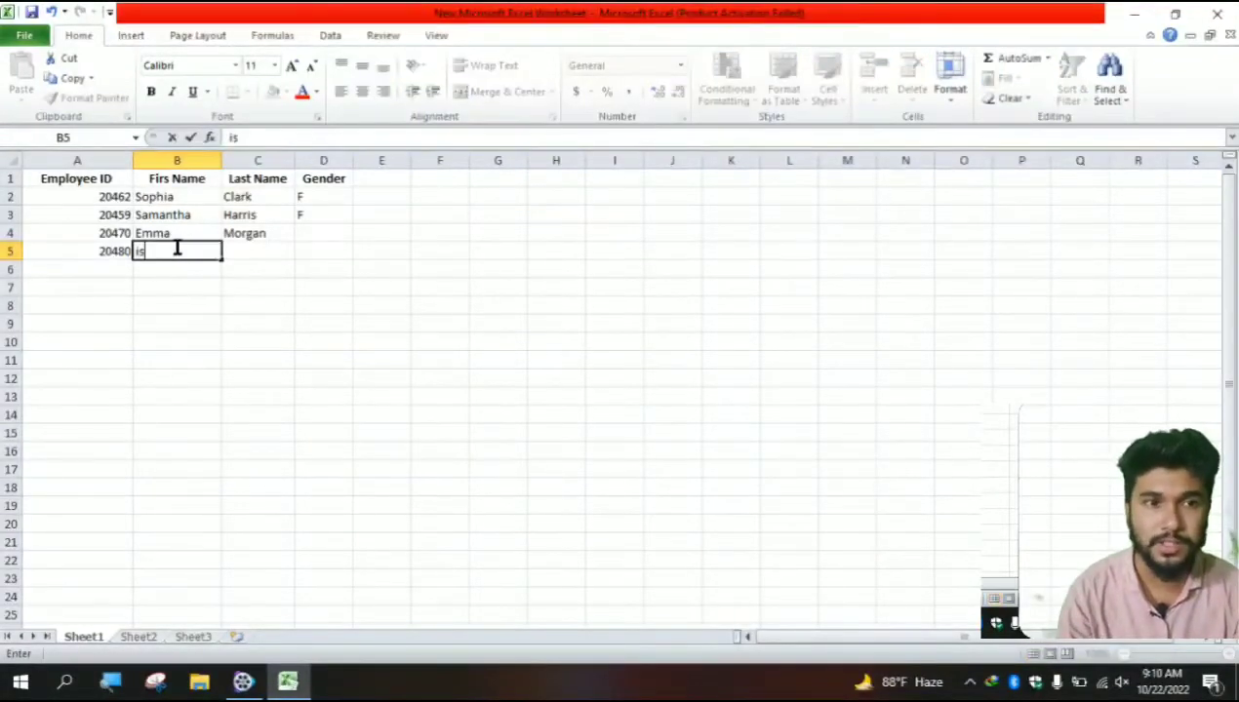
key(BackSpace)
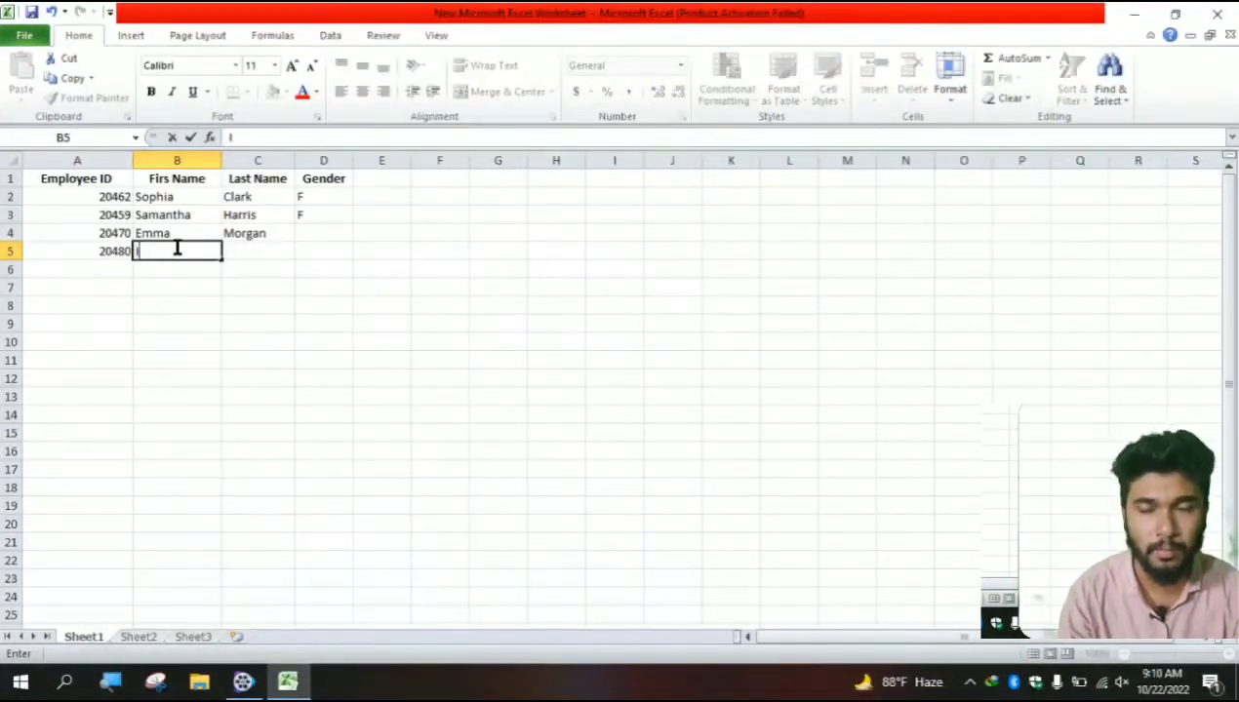
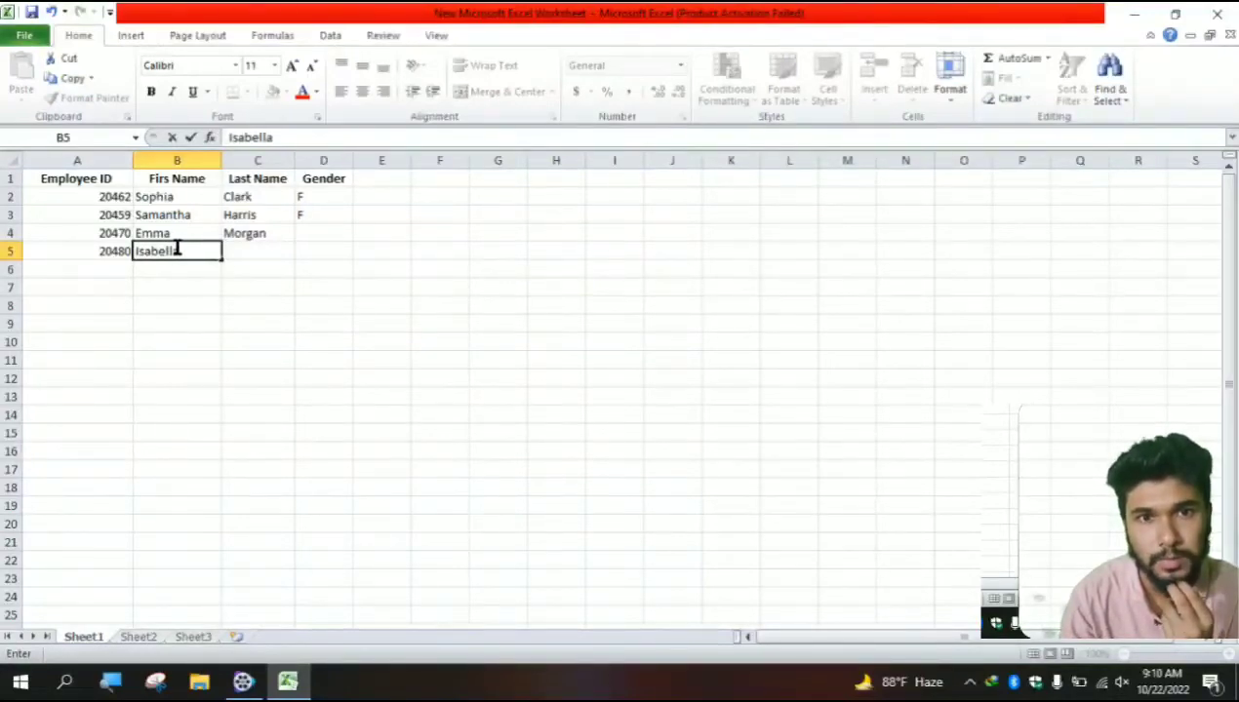
key(Tab)
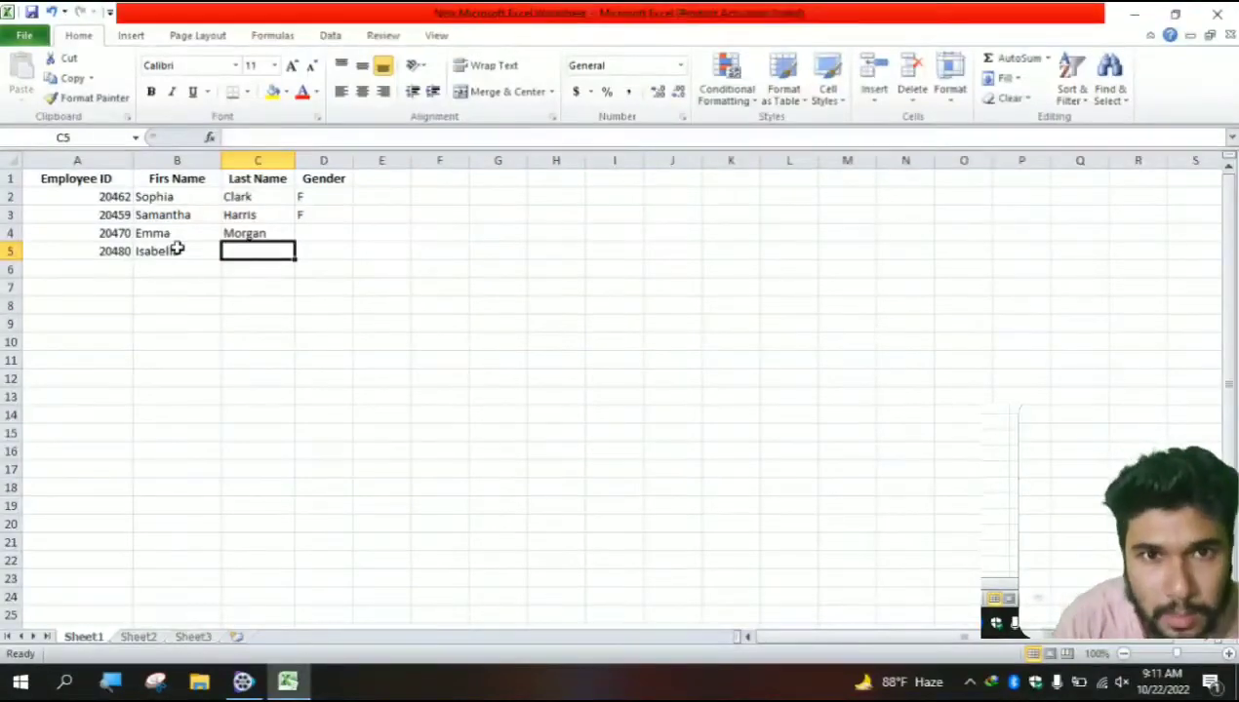
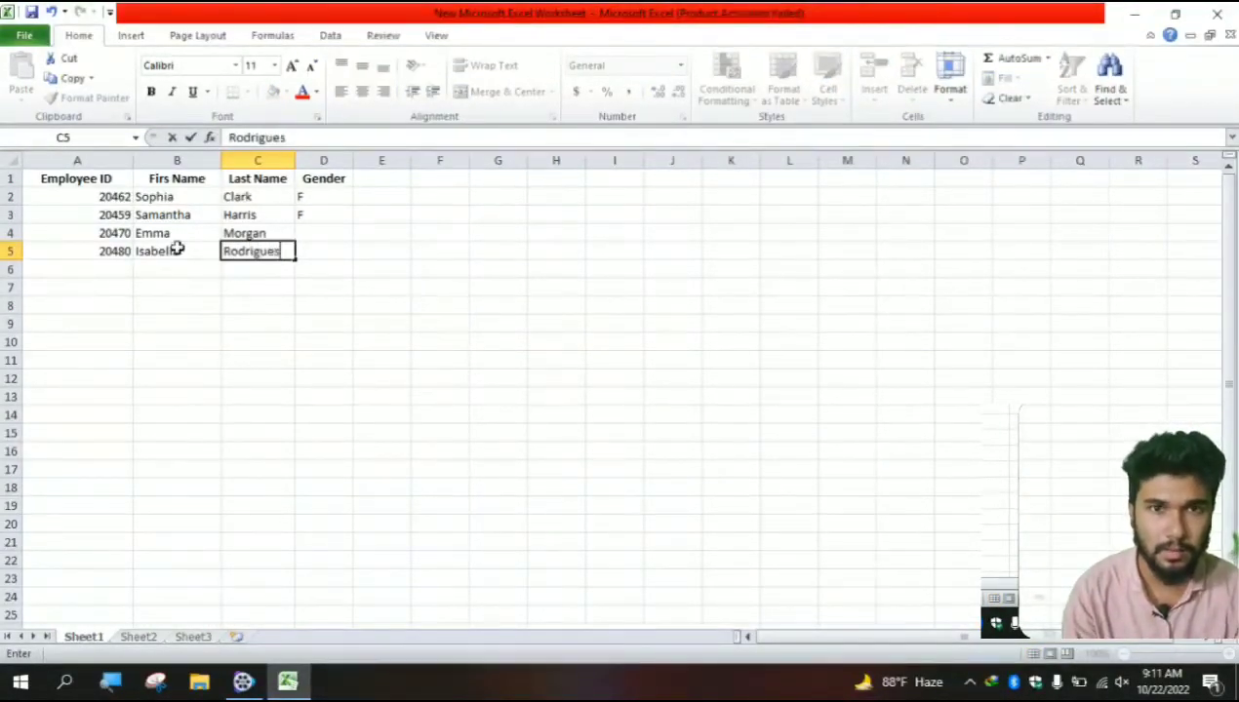
click(75, 270)
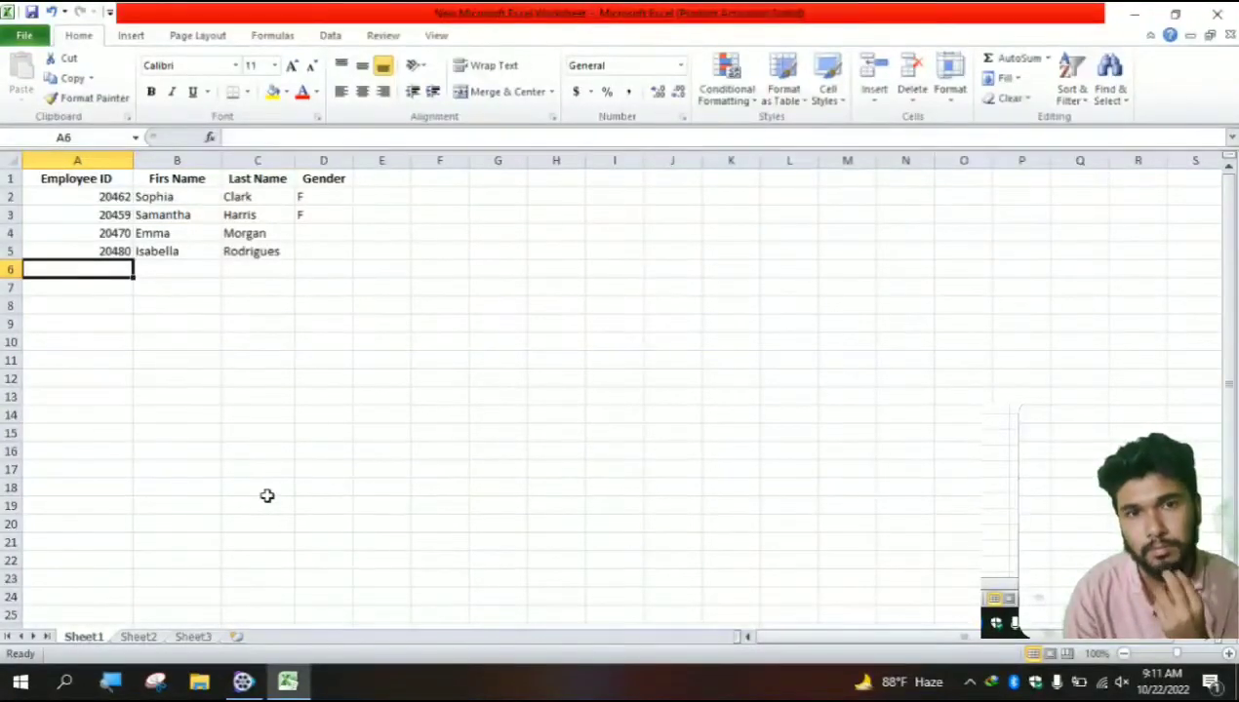
- Replace the name typed in A6 with employee ID 20458
text(Ol)
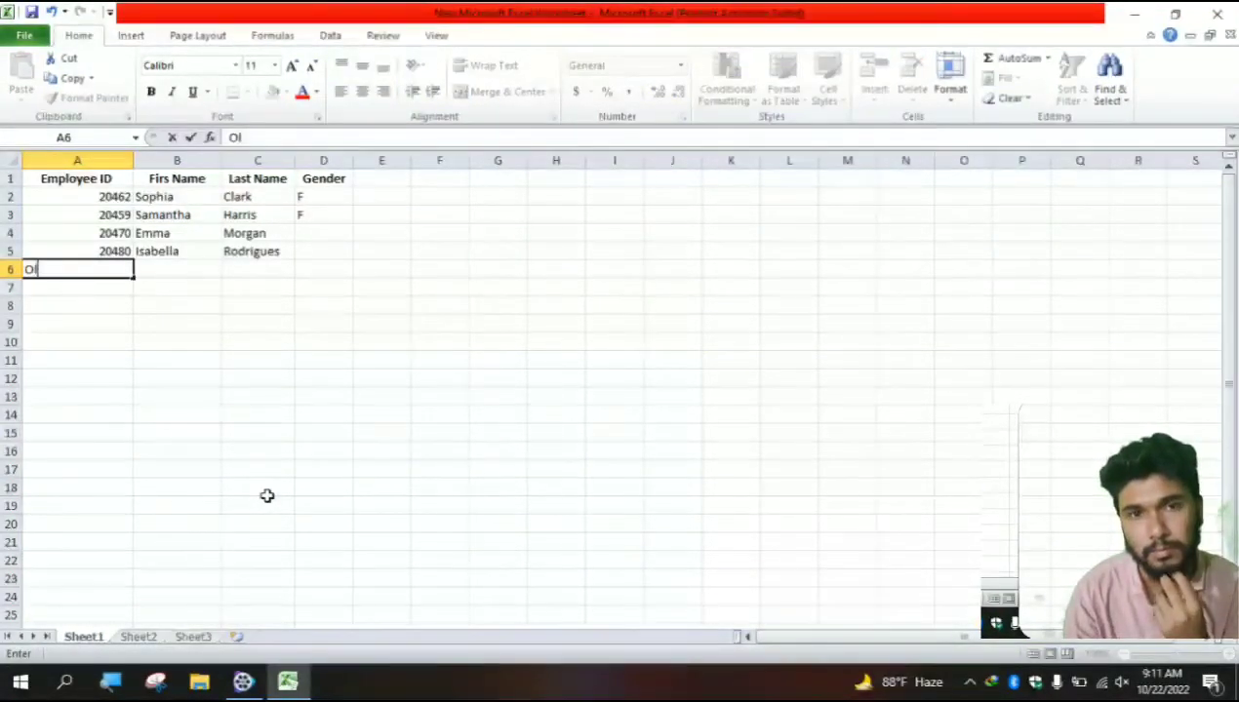
key(BackSpace)
text(lib)
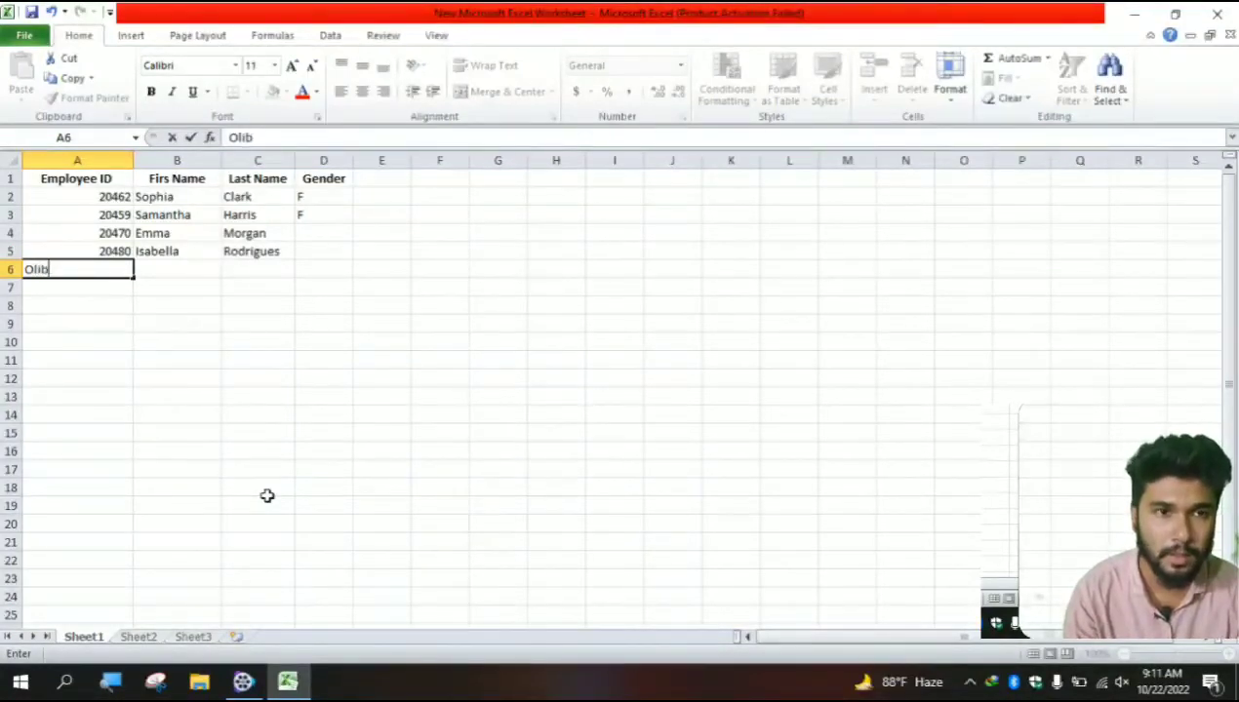
key(BackSpace)
text(via)
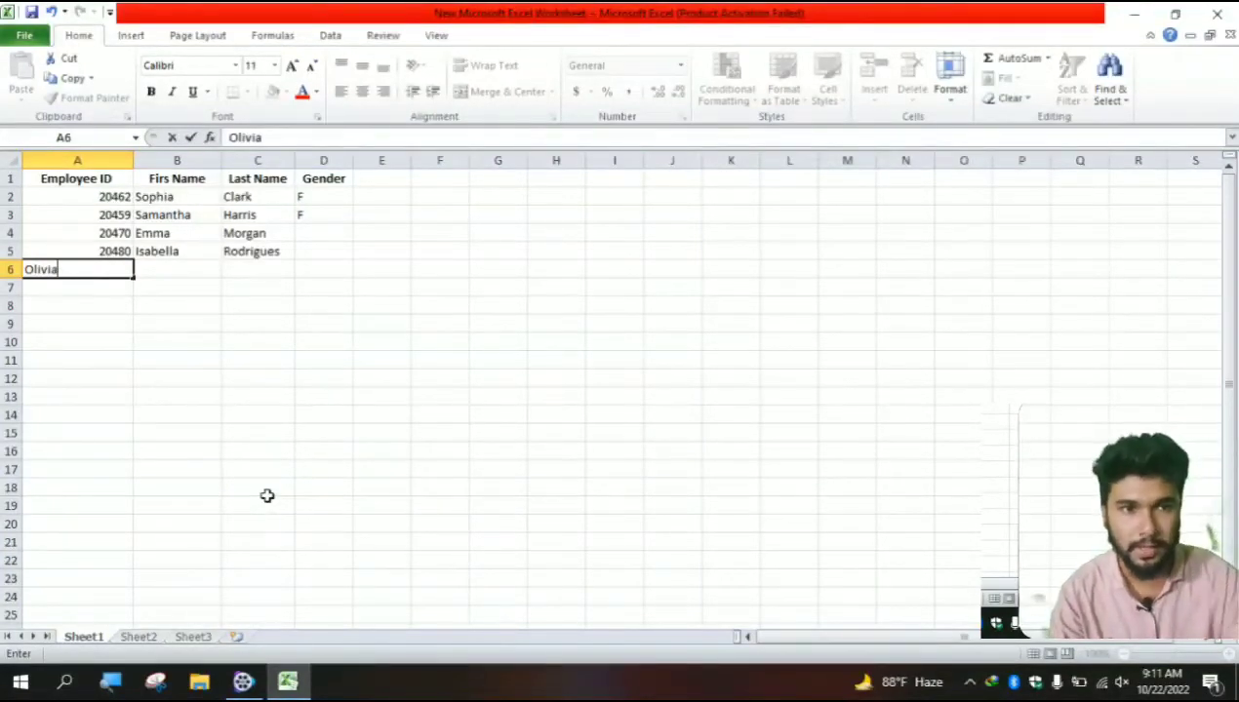
key(BackSpace)
key(BackSpace)
key(BackSpace)
key(BackSpace)
key(BackSpace)
key(BackSpace)
text(204589)
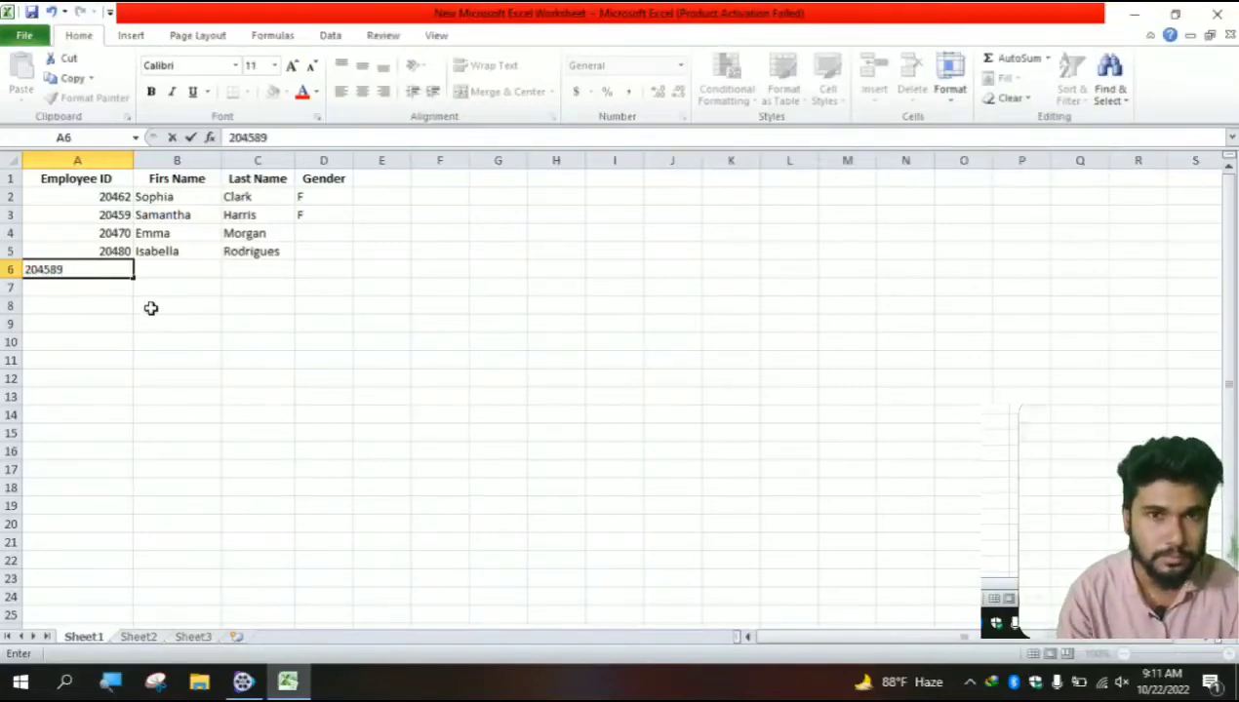
key(BackSpace)
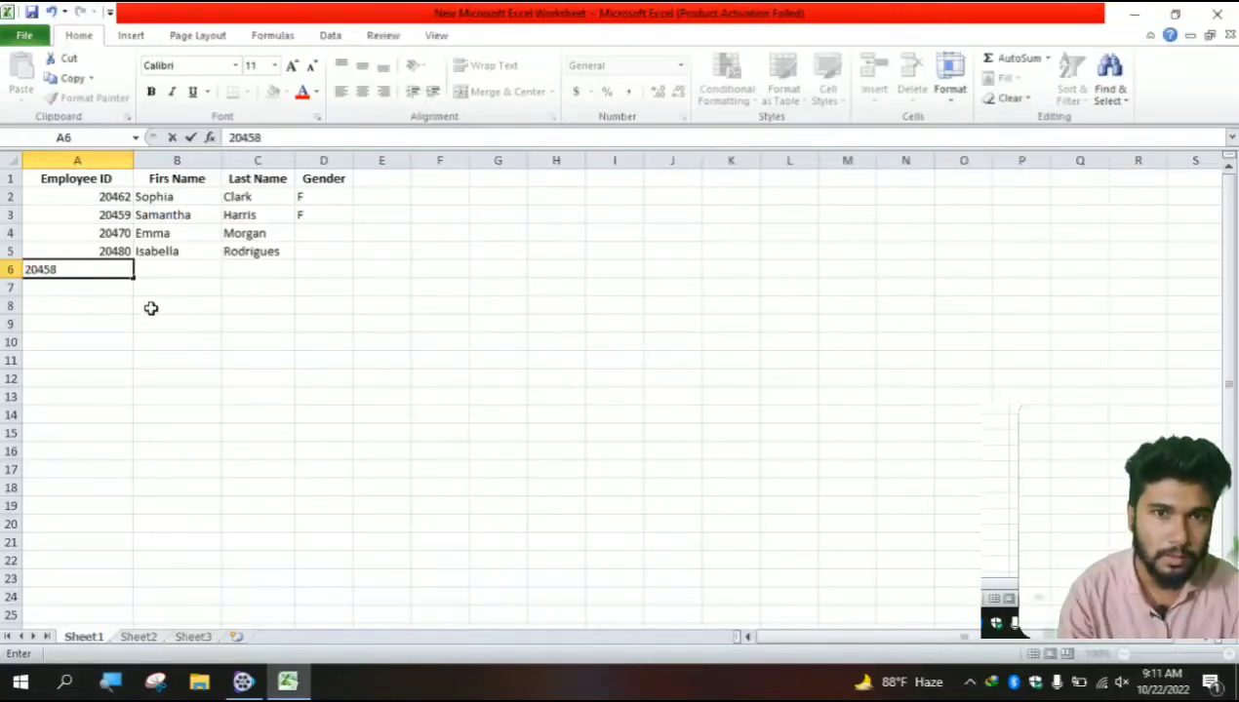